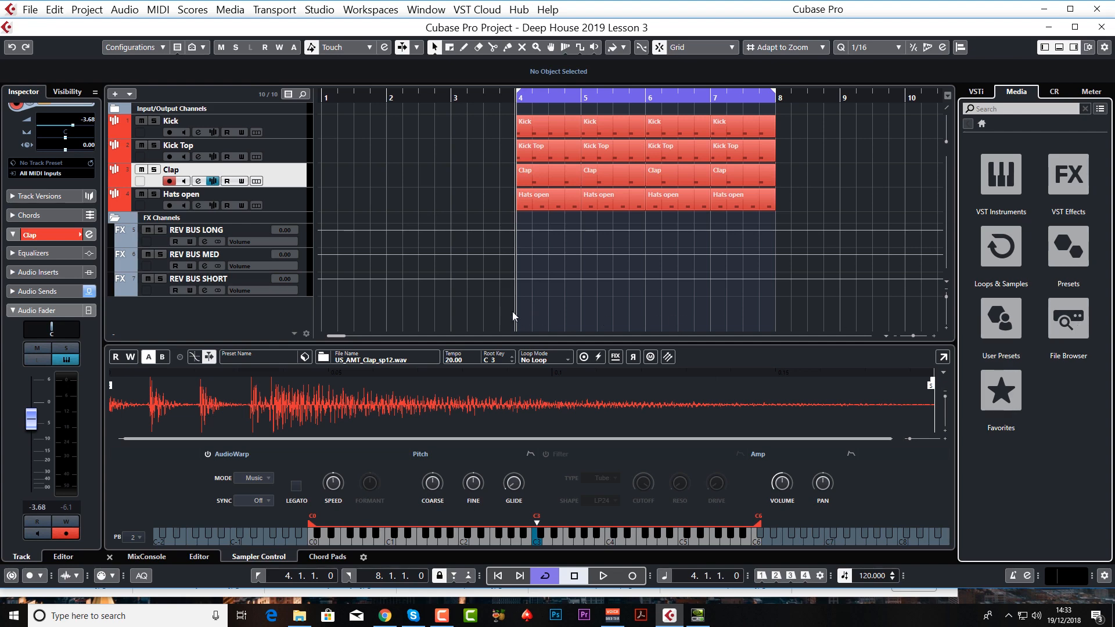
# Step: Add one sampler track named Bass below the Clap track
pyautogui.hotkey('ctrl', 'p')
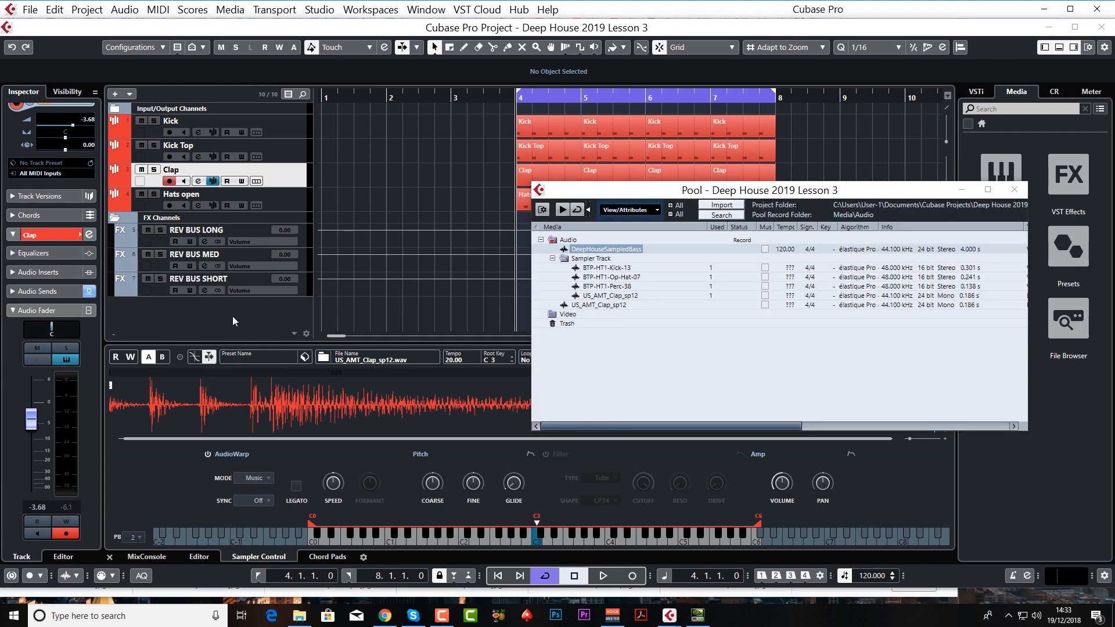
pyautogui.hotkey('ctrl', 'p')
pyautogui.rightClick(249, 315)
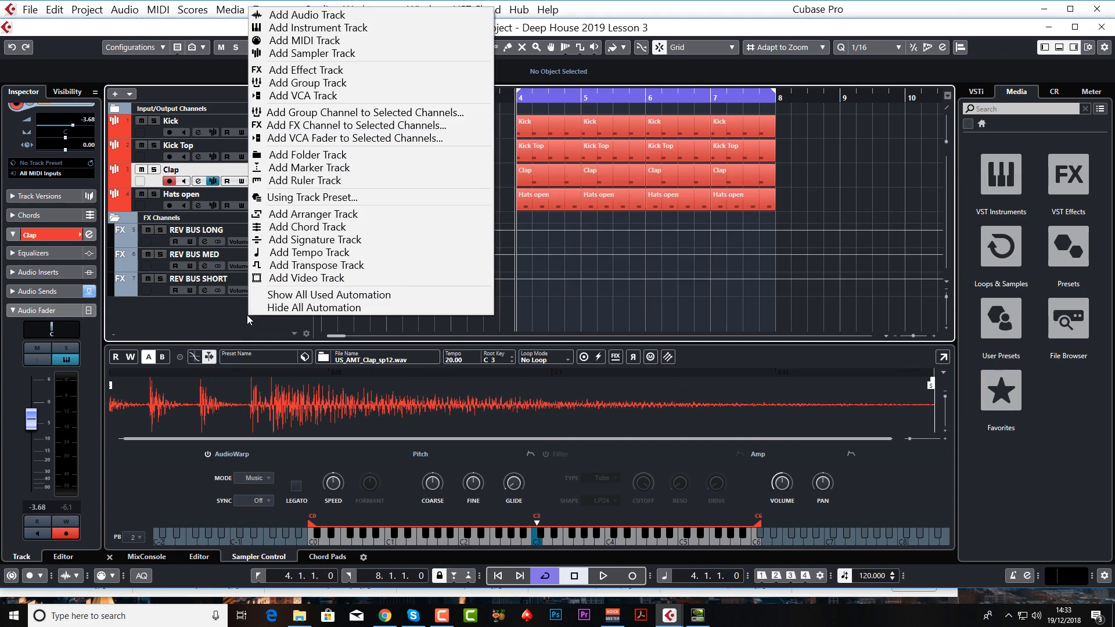
pyautogui.click(312, 53)
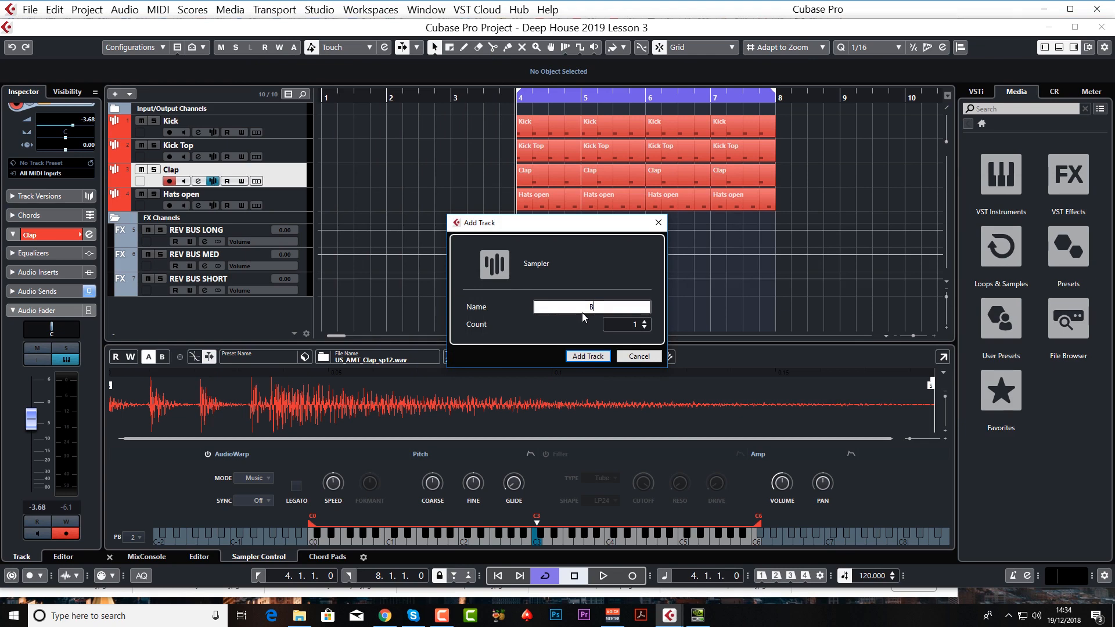
pyautogui.write('Bass')
pyautogui.press('Return')
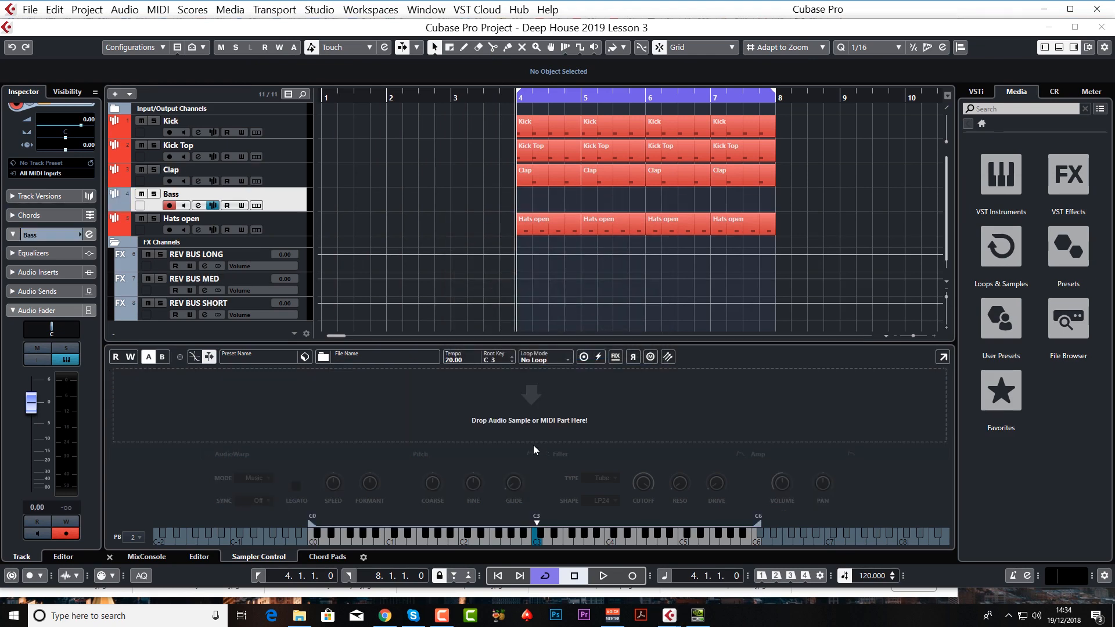
# Step: Load DeepHouseSampledBass from the Pool into the Bass track's sampler and close the Pool
pyautogui.hotkey('ctrl', 'p')
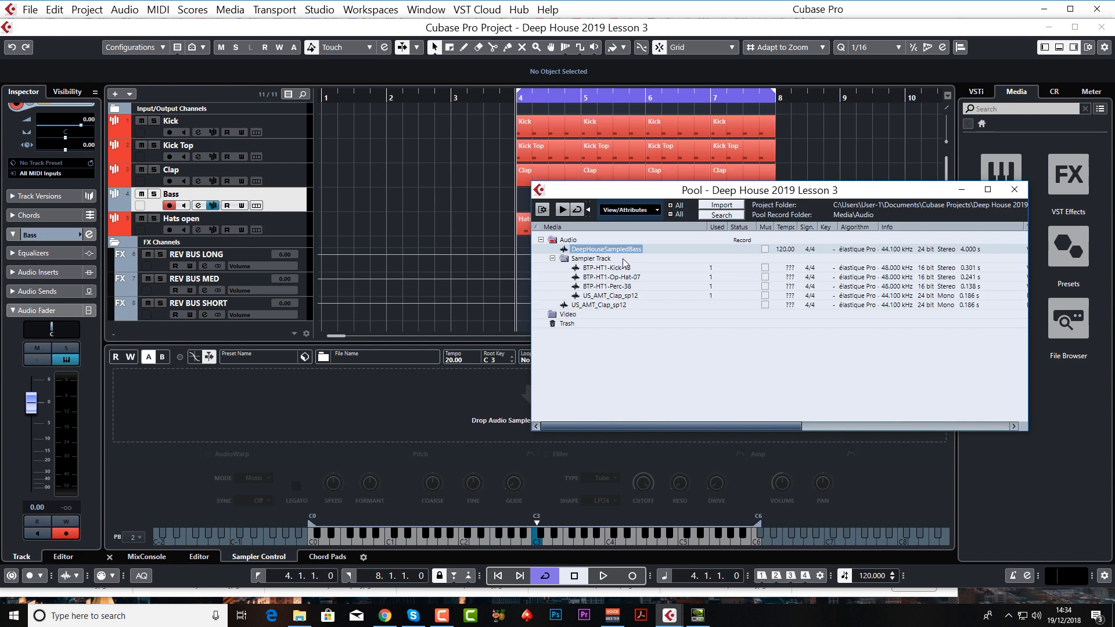
pyautogui.moveTo(607, 251); pyautogui.dragTo(395, 410)
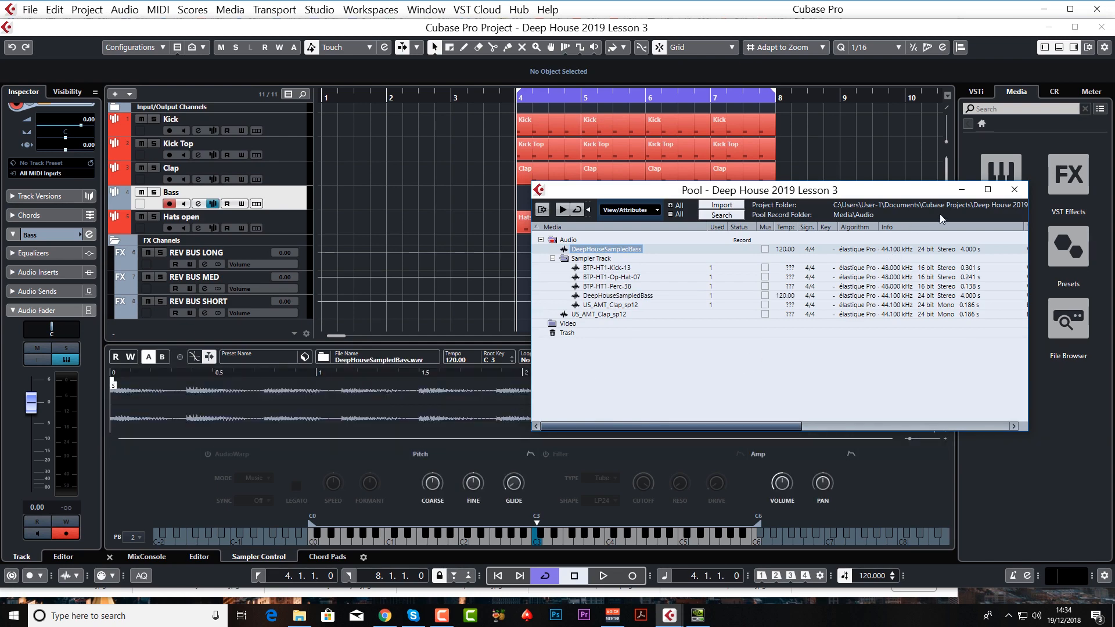
pyautogui.click(1014, 190)
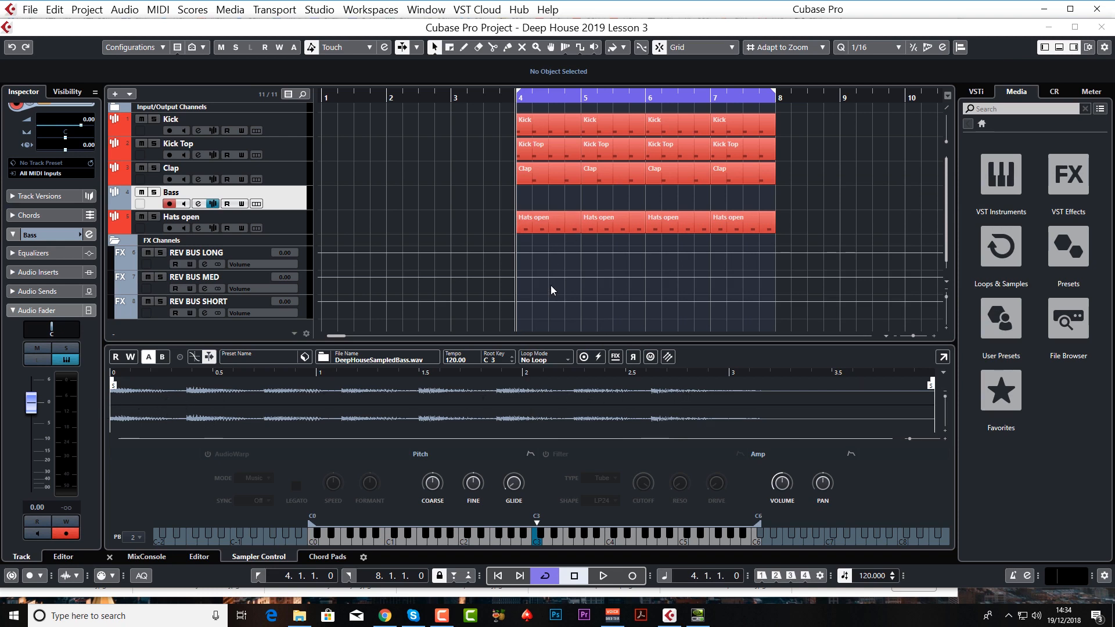
# Step: Audition the bass sample at C3, trim its end to the first note at about 0.37 s and add a short fade-out
pyautogui.click(538, 541)
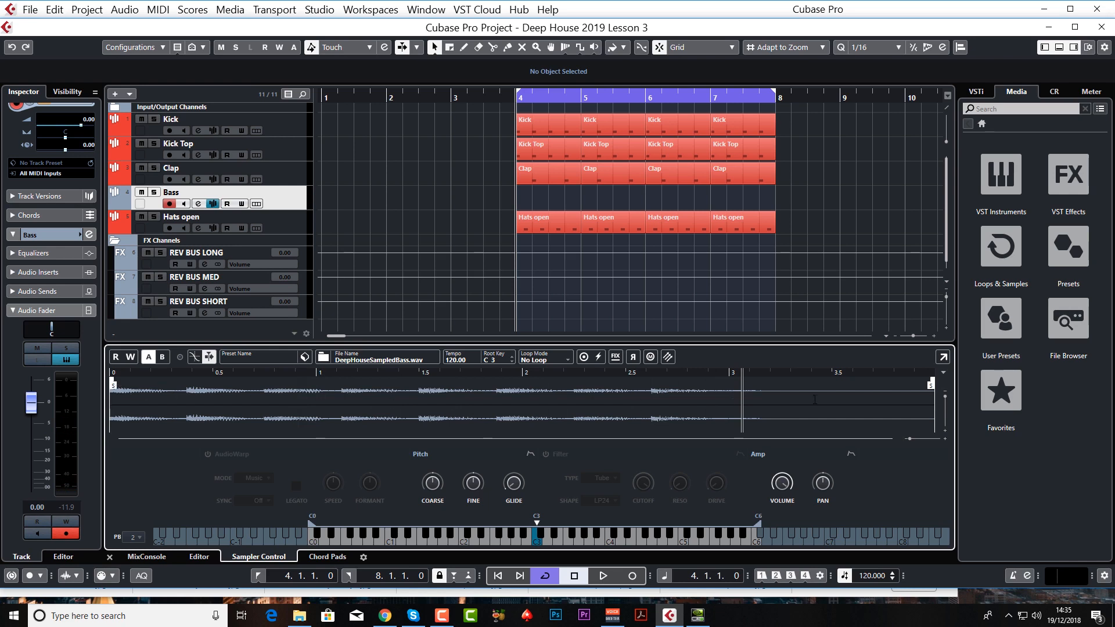
pyautogui.moveTo(931, 385); pyautogui.dragTo(186, 391)
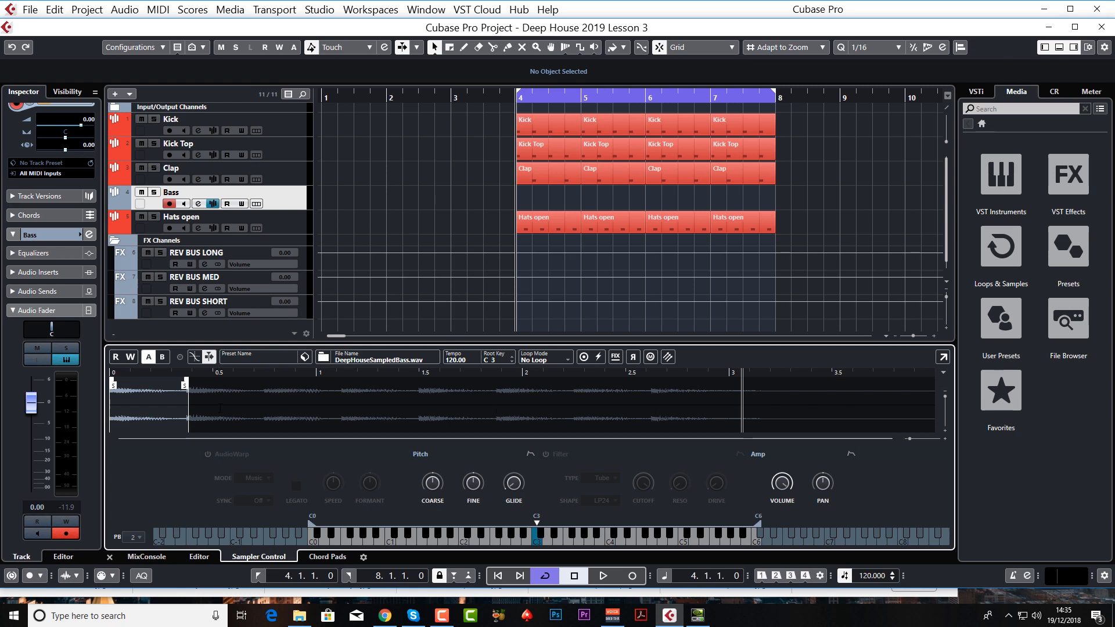
pyautogui.moveTo(186, 385); pyautogui.dragTo(178, 381)
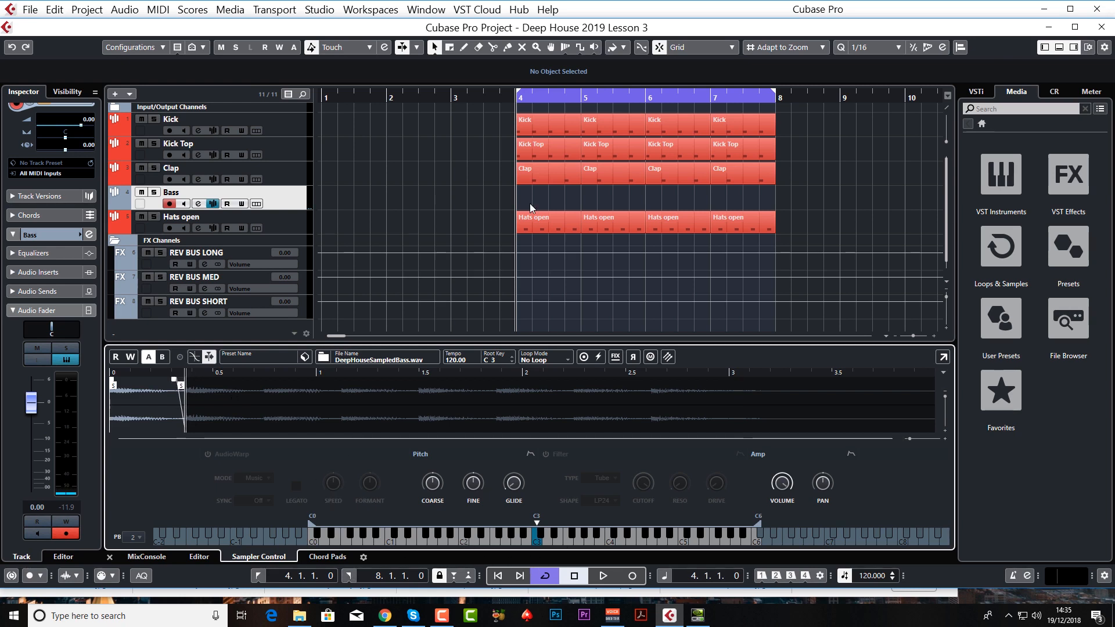
# Step: Create an empty Bass part from bar 4 to bar 8 and audition notes on the sampler keyboard
pyautogui.moveTo(521, 193); pyautogui.dragTo(776, 198)
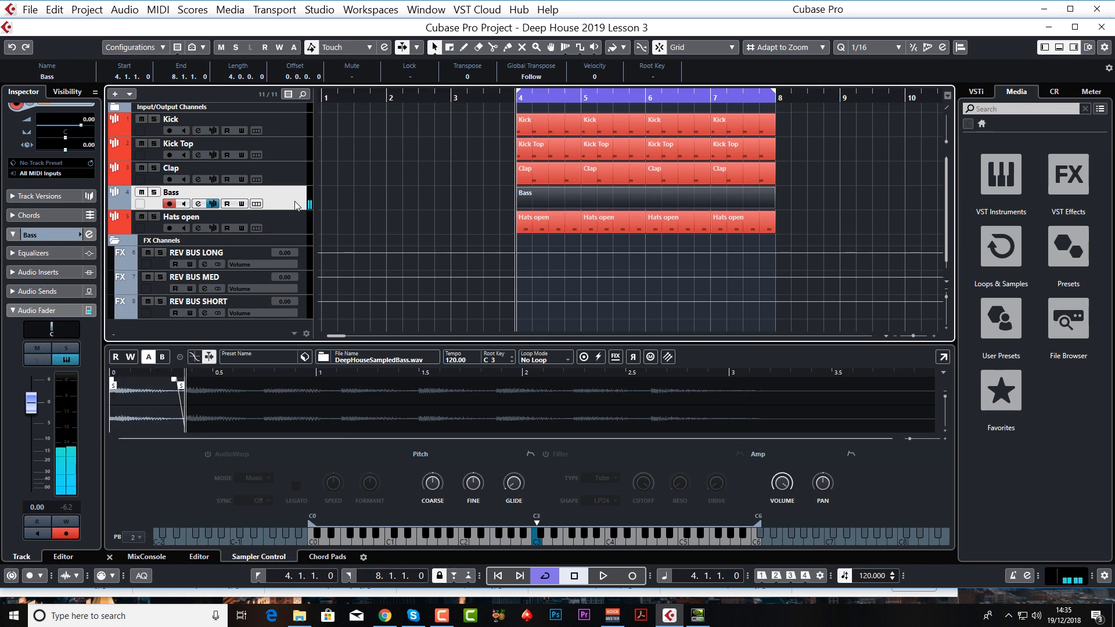
pyautogui.scroll(2, 27, 165)
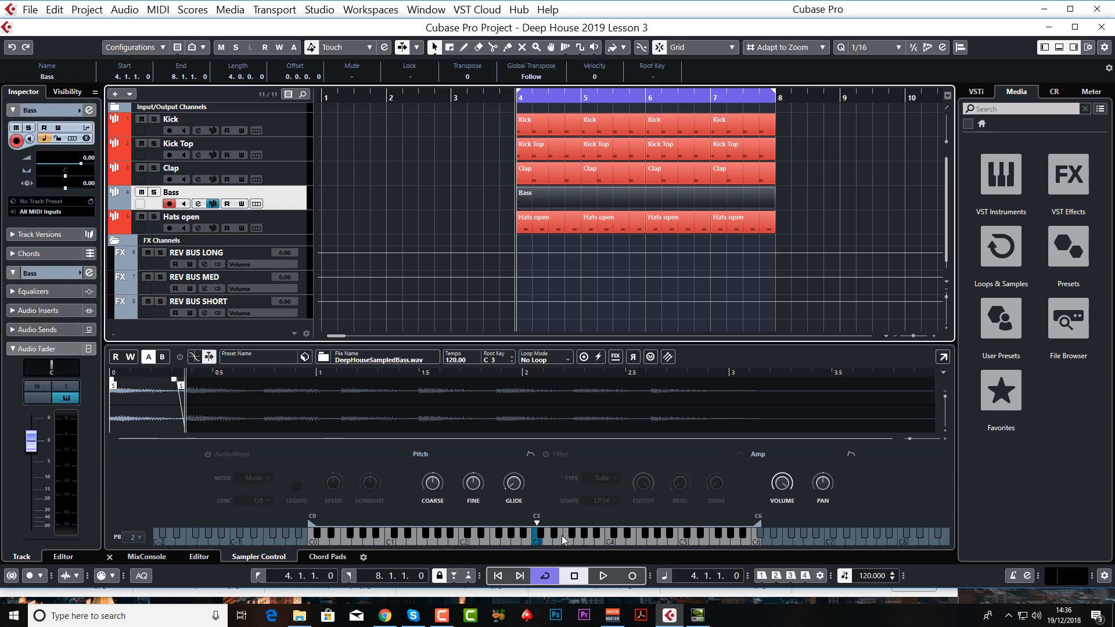
pyautogui.moveTo(444, 538); pyautogui.dragTo(561, 543)
pyautogui.click(538, 544)
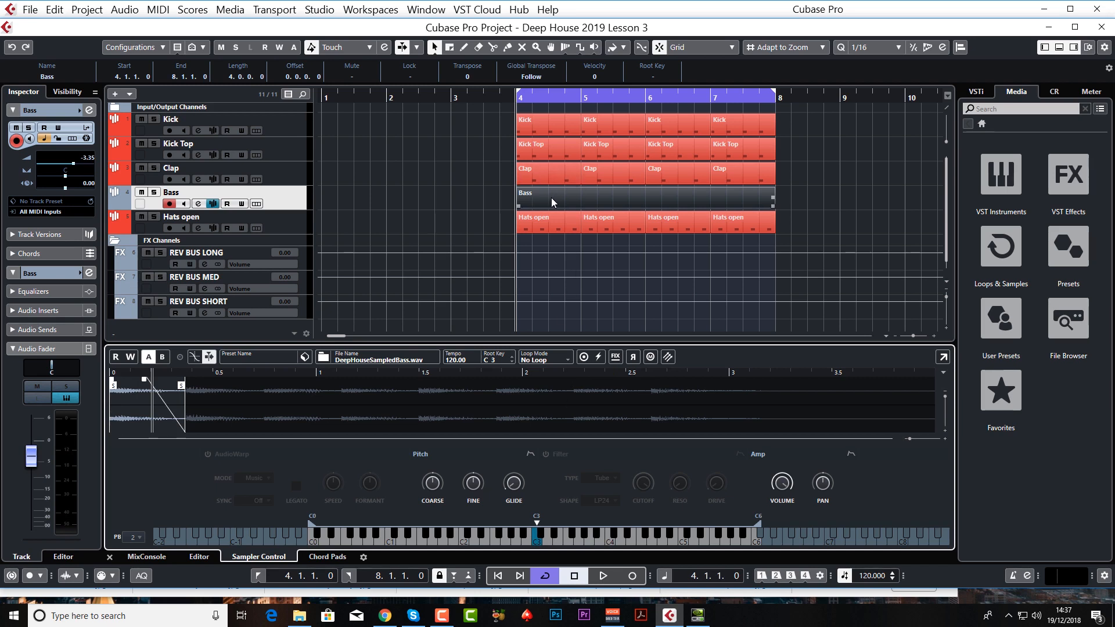
# Step: Try One-Shot playback with the sample end extended to about 1.7 s, and restore normal playback and the first-note trim
pyautogui.click(583, 357)
pyautogui.moveTo(183, 387); pyautogui.dragTo(463, 388)
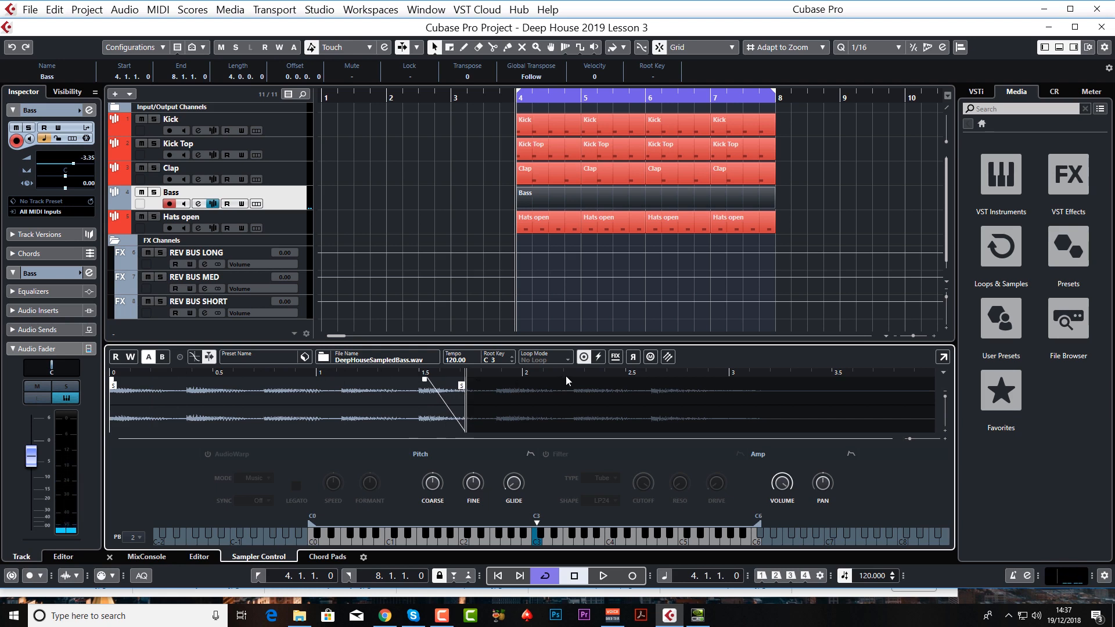
pyautogui.click(585, 359)
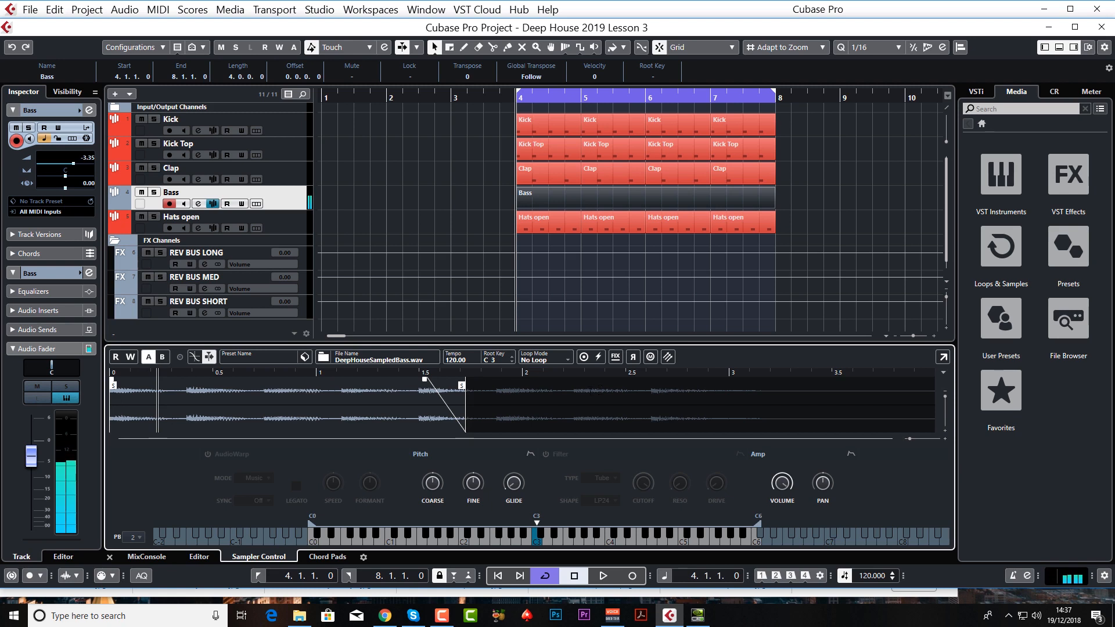
pyautogui.moveTo(459, 388); pyautogui.dragTo(182, 392)
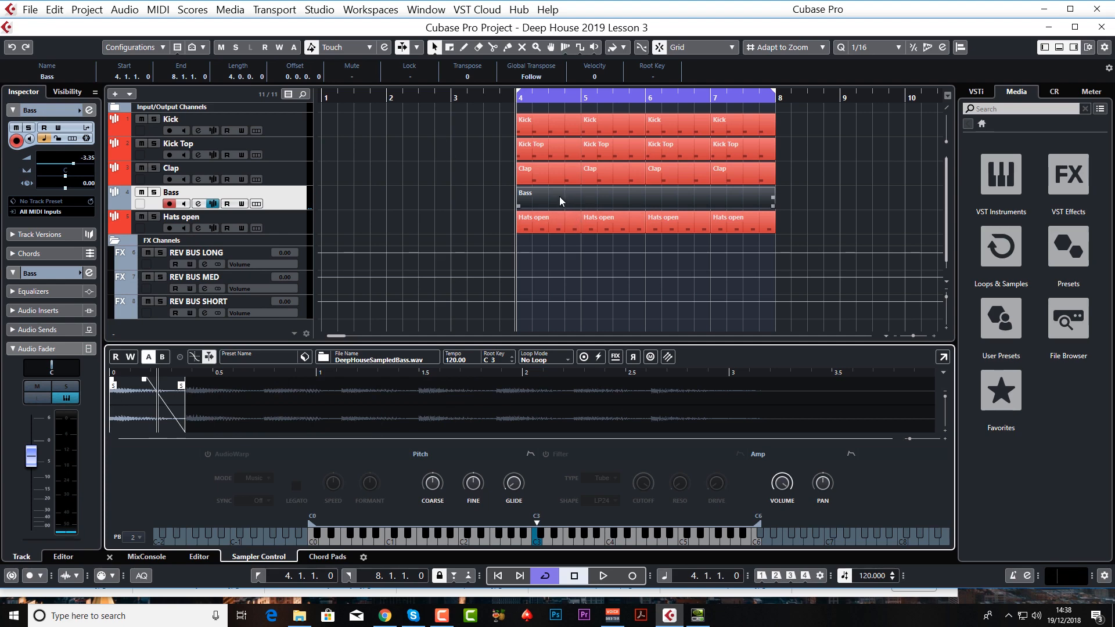
# Step: Open the Bass part in the Key Editor and enter short C3 notes from the start of bar 4
pyautogui.doubleClick(542, 196)
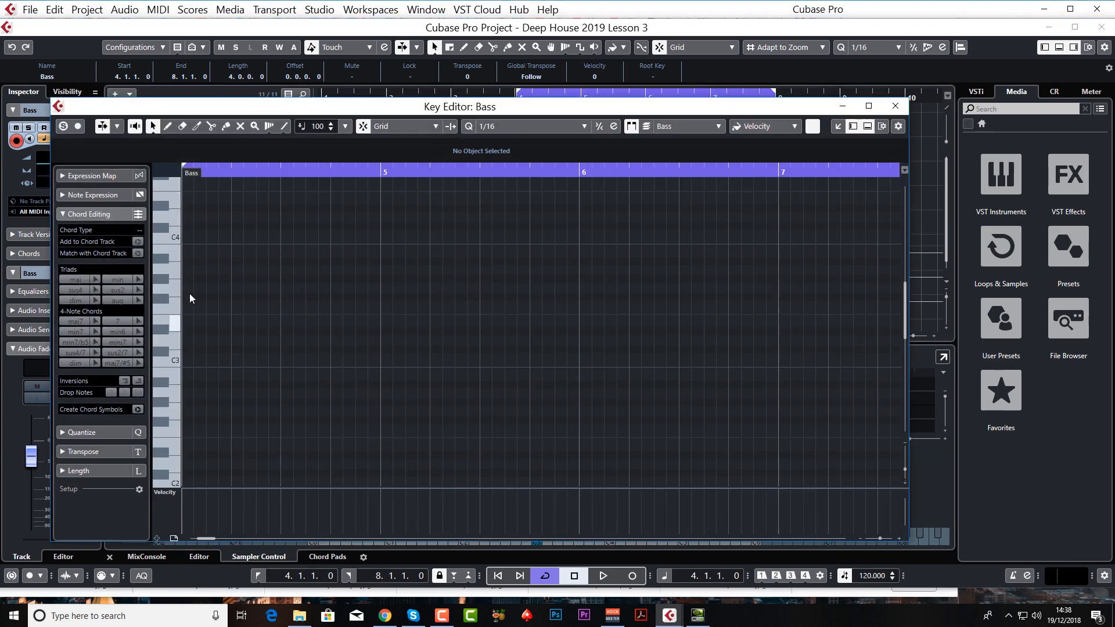
pyautogui.keyDown('alt'); pyautogui.click(188, 358); pyautogui.keyUp('alt')
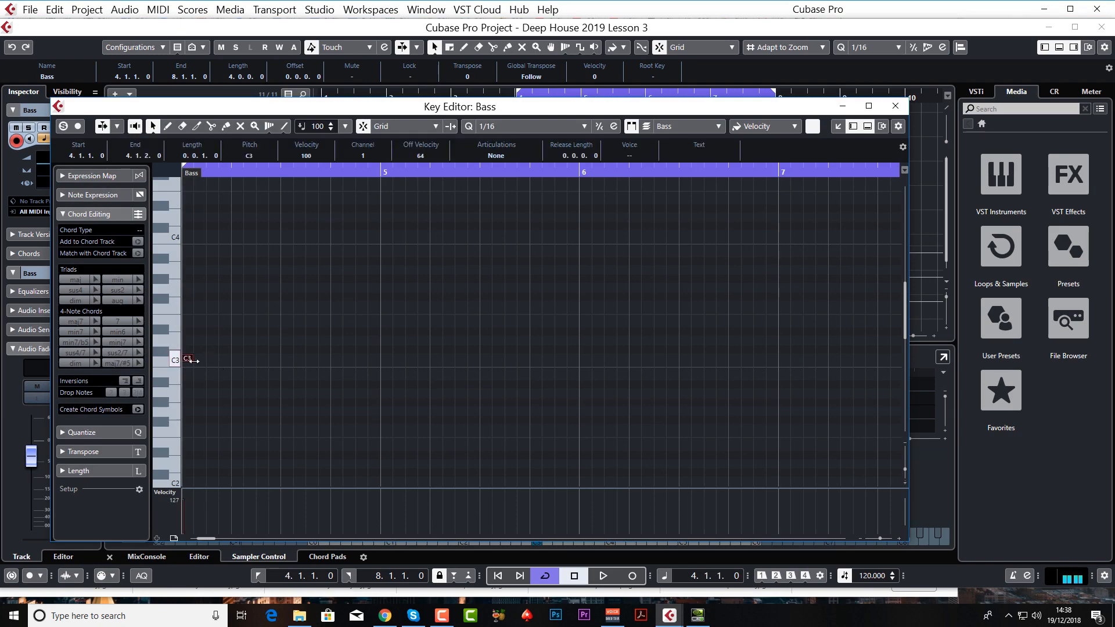
pyautogui.moveTo(191, 359); pyautogui.dragTo(207, 360)
pyautogui.keyDown('alt'); pyautogui.click(222, 358); pyautogui.keyUp('alt')
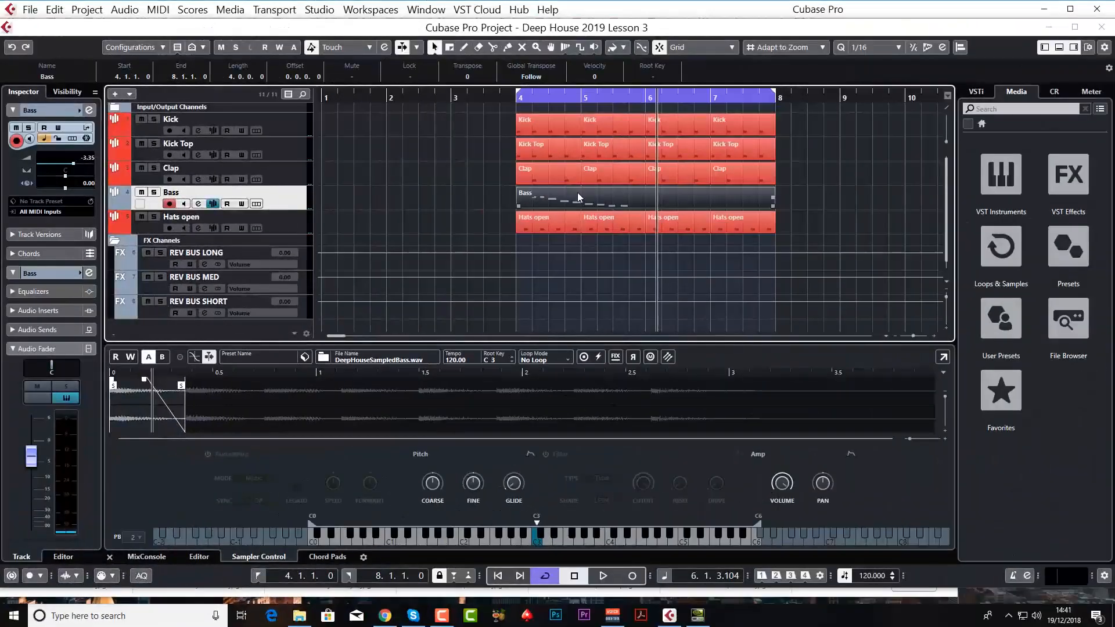
# Step: Review the bassline in the Key Editor by playing it from just before bar 4, and close the editor
pyautogui.doubleClick(577, 192)
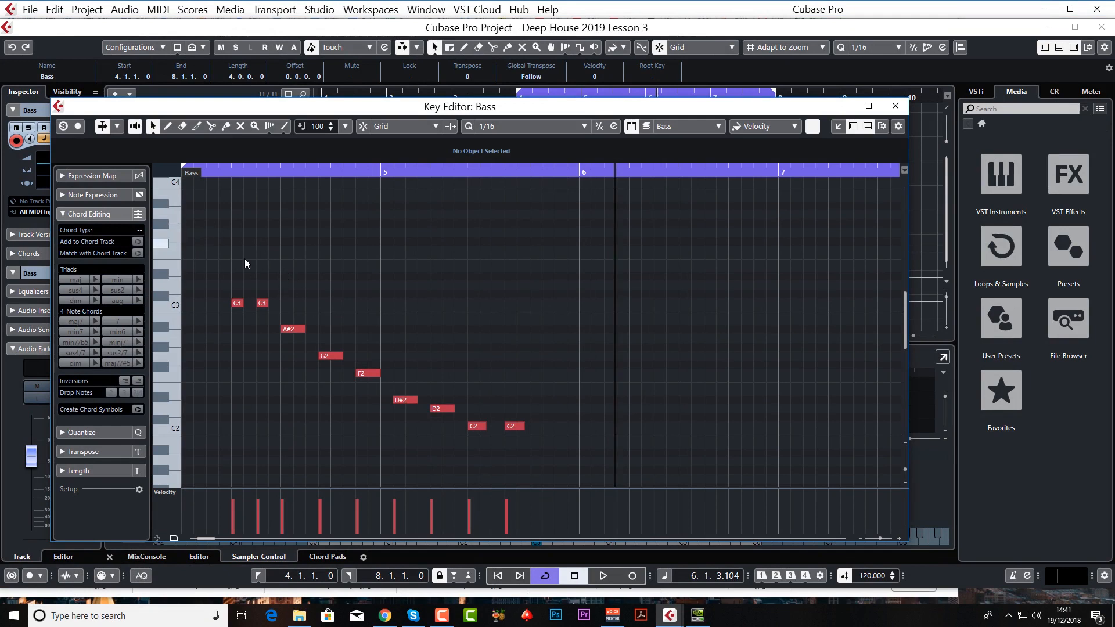
pyautogui.moveTo(204, 539); pyautogui.dragTo(203, 539)
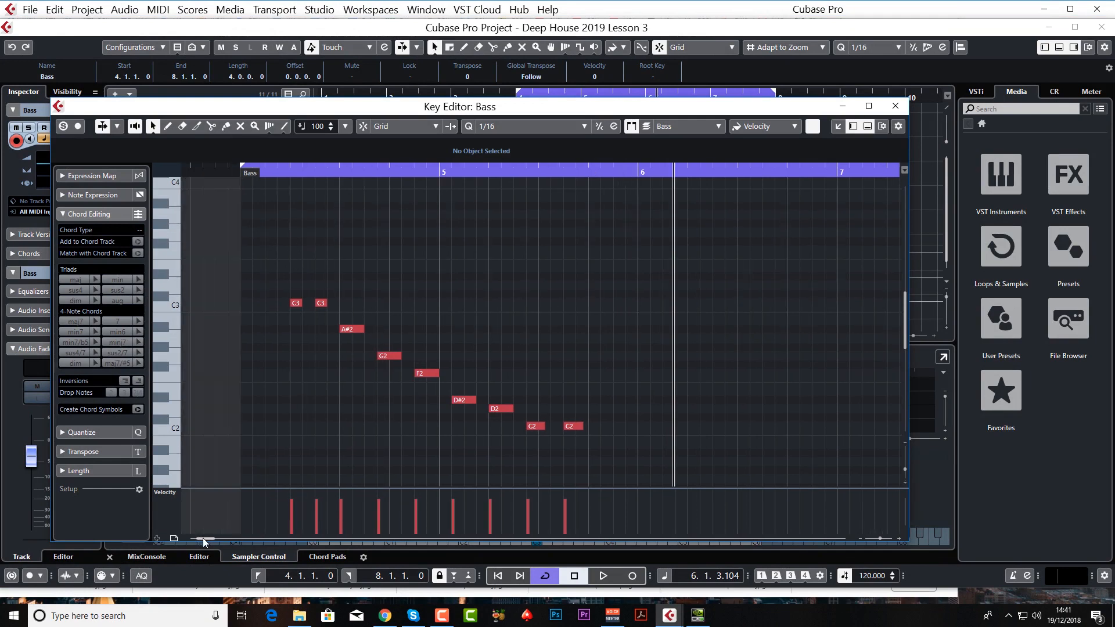
pyautogui.click(243, 174)
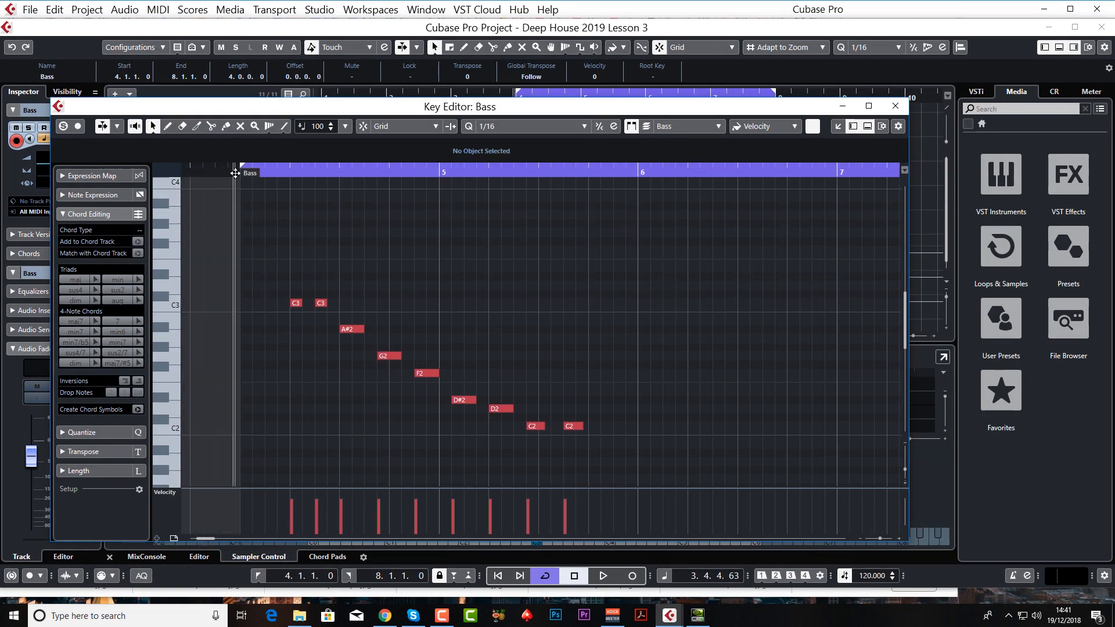
pyautogui.press('space')
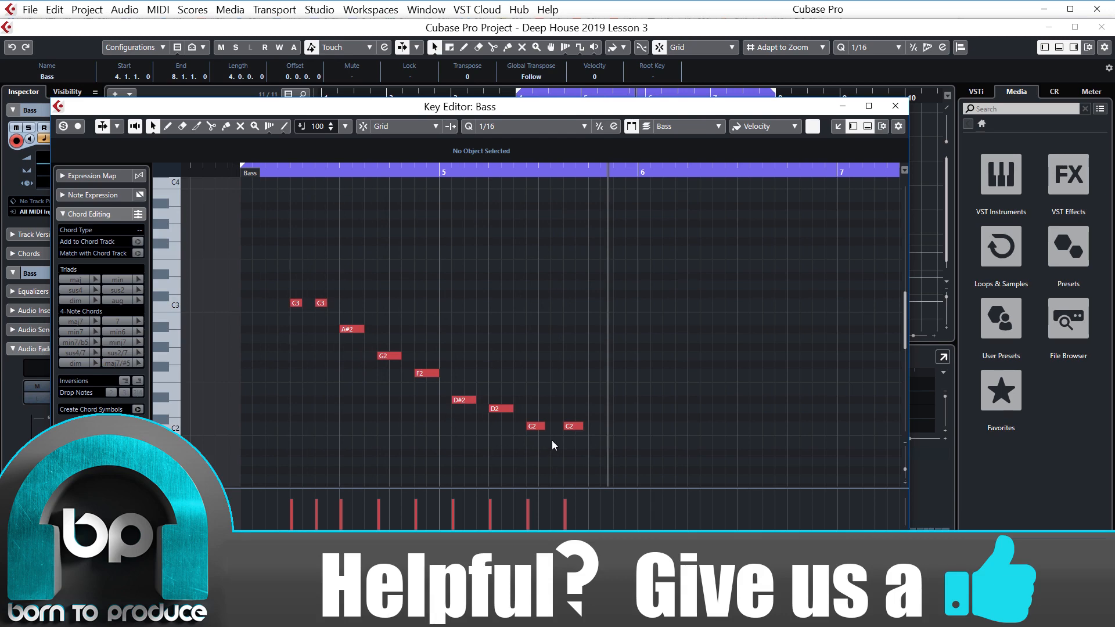
pyautogui.click(896, 107)
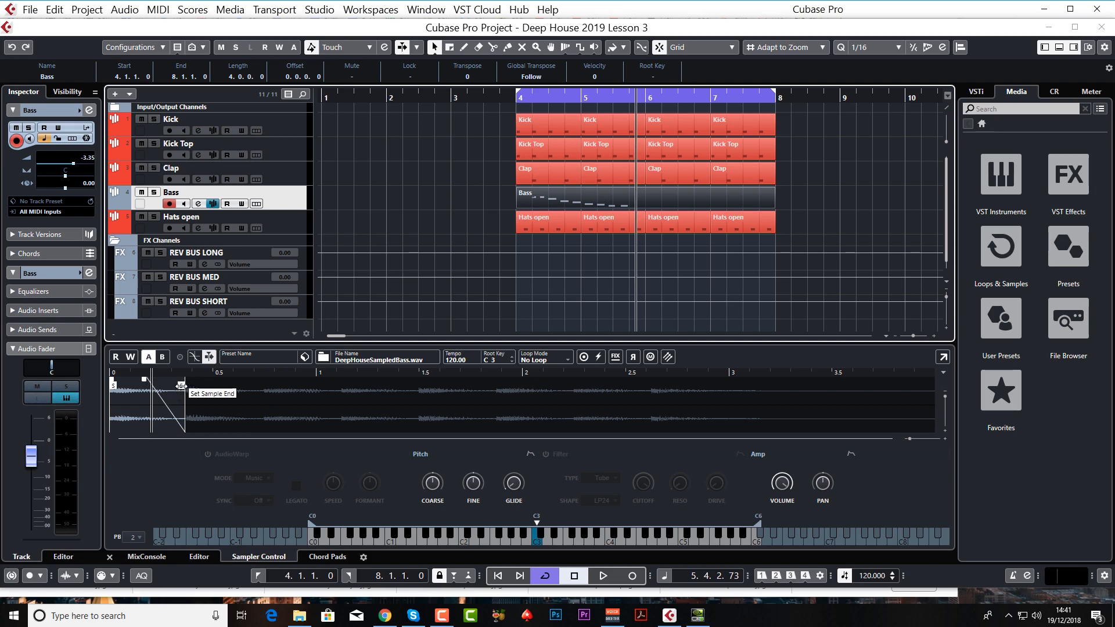
# Step: Shorten the bass sample's end to about 0.3 s while the loop plays, and stop playback
pyautogui.press('space')
pyautogui.moveTo(180, 385); pyautogui.dragTo(165, 385)
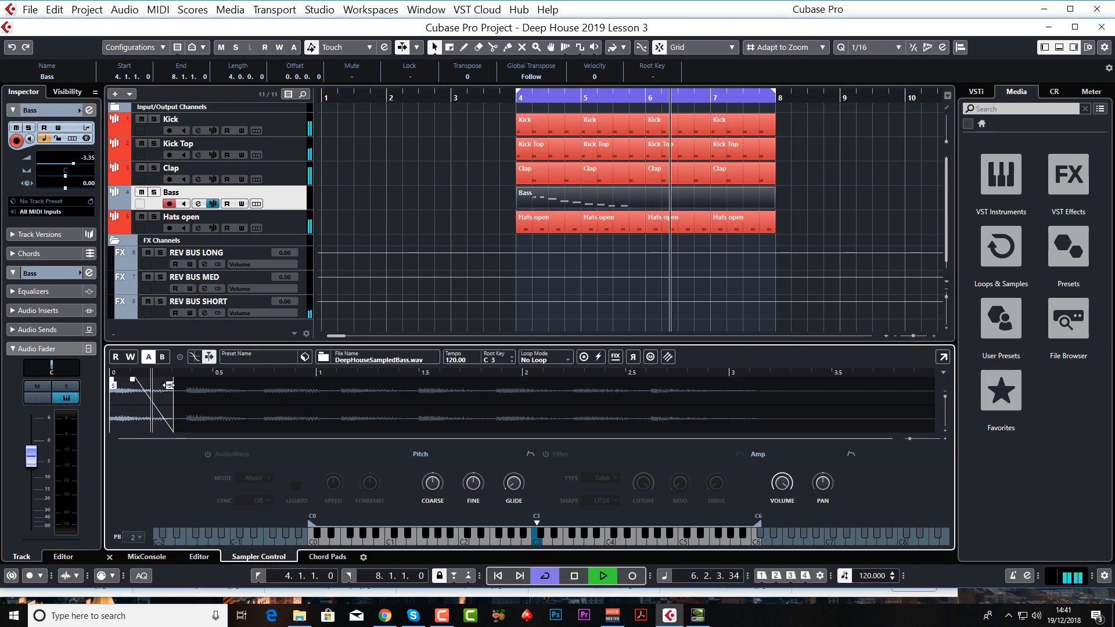
pyautogui.press('space')
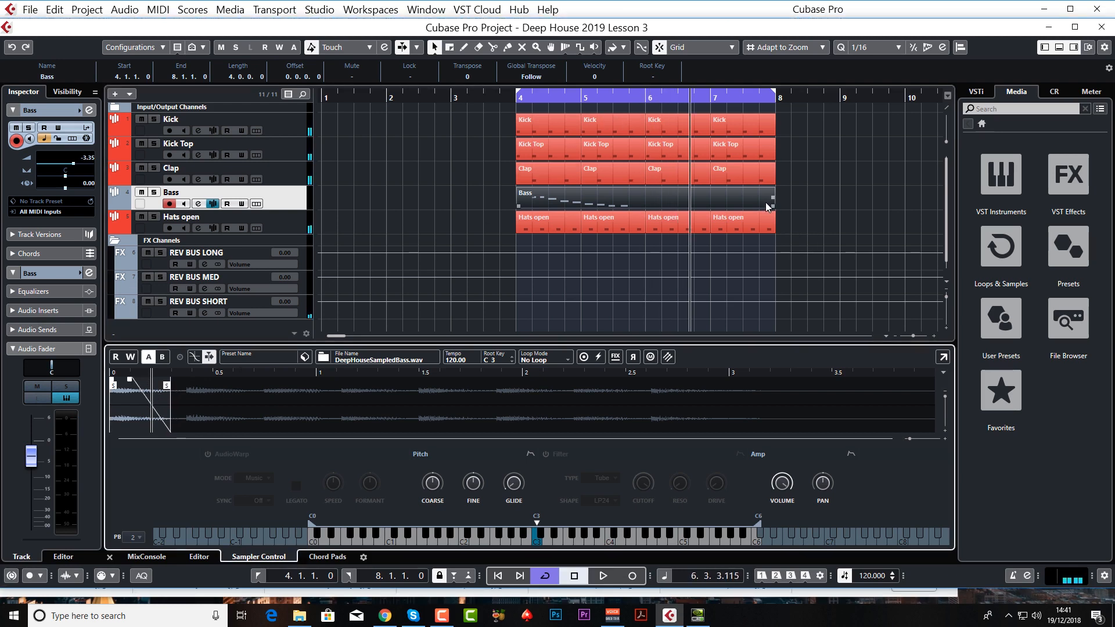
# Step: Shorten the Bass part to two bars ending at bar 6 and duplicate it to fill up to bar 8
pyautogui.moveTo(767, 205); pyautogui.dragTo(646, 208)
pyautogui.press('j')
pyautogui.click(643, 217)
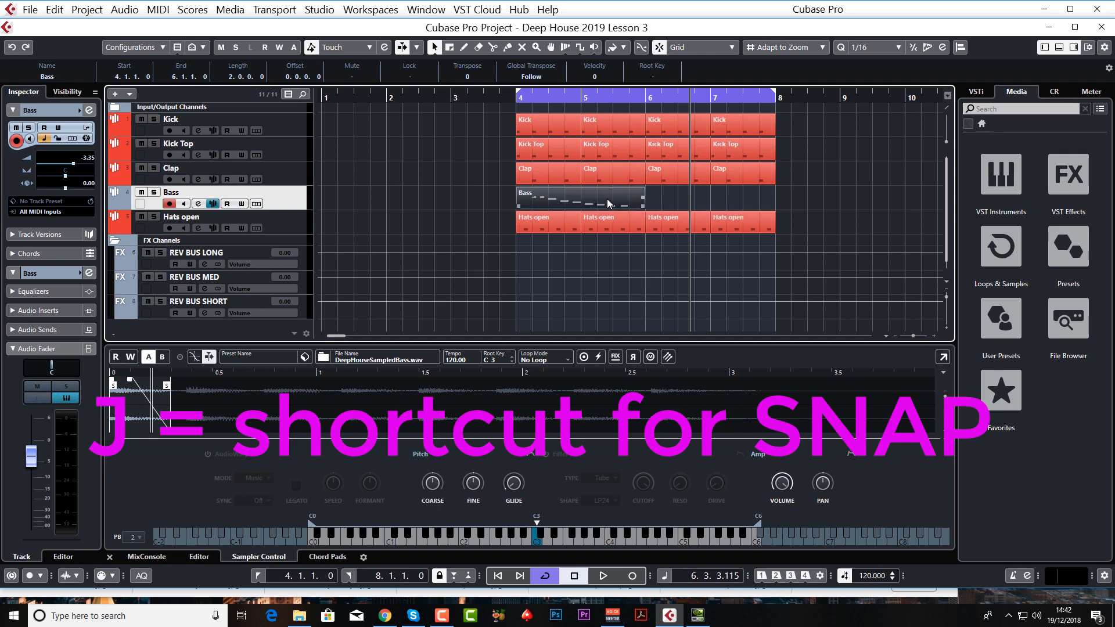
pyautogui.hotkey('ctrl', 'd')
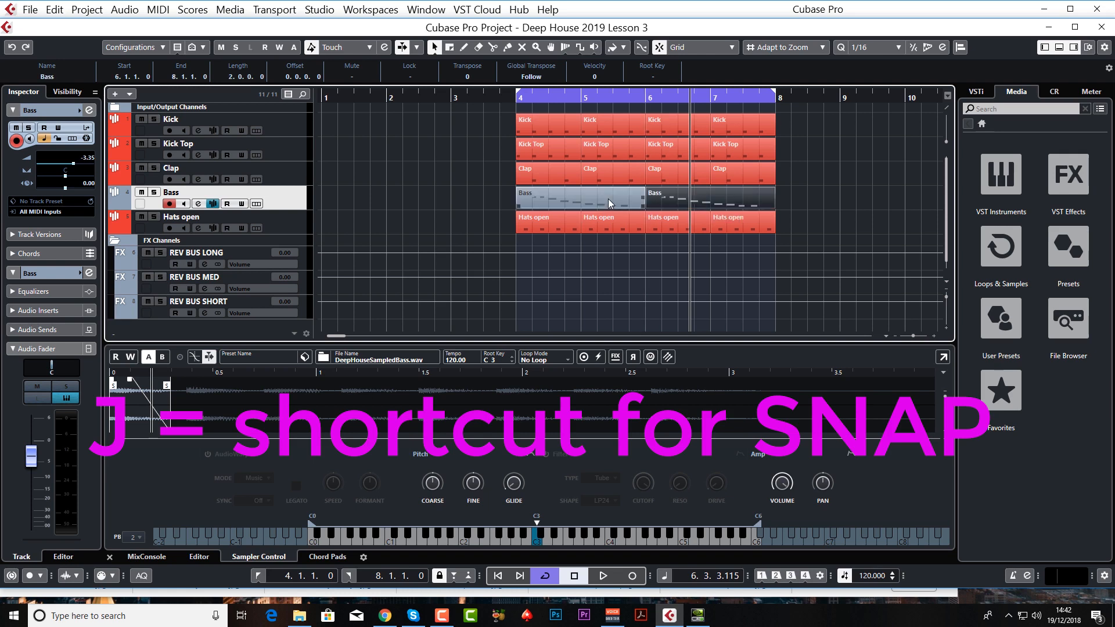
# Step: Play the loop from bar 4 while fine-tuning the bass sample's end to about 0.32 s, and stop playback
pyautogui.click(507, 96)
pyautogui.press('space')
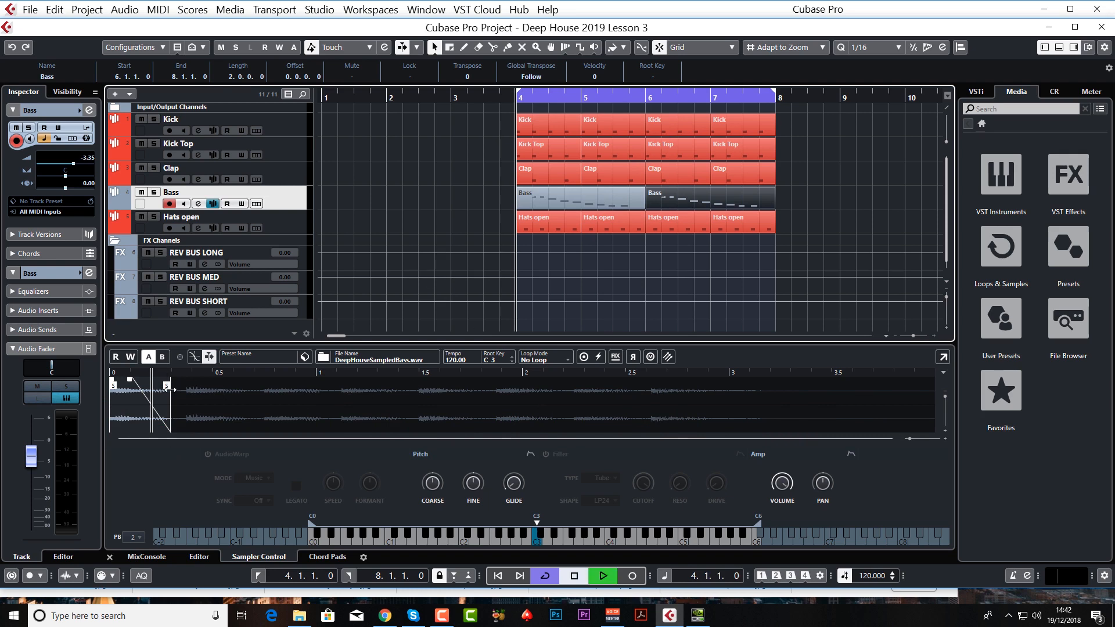
pyautogui.moveTo(167, 387)
pyautogui.mouseDown()
pyautogui.moveTo(286, 388)
pyautogui.moveTo(154, 388)
pyautogui.moveTo(180, 386)
pyautogui.mouseUp()
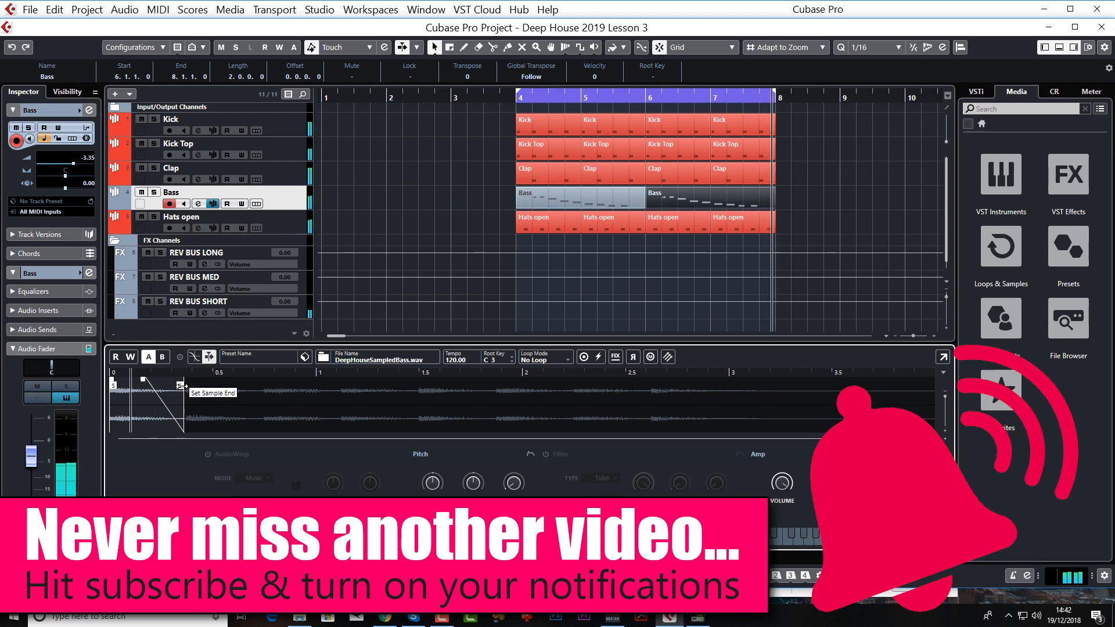
pyautogui.moveTo(183, 386); pyautogui.dragTo(173, 386)
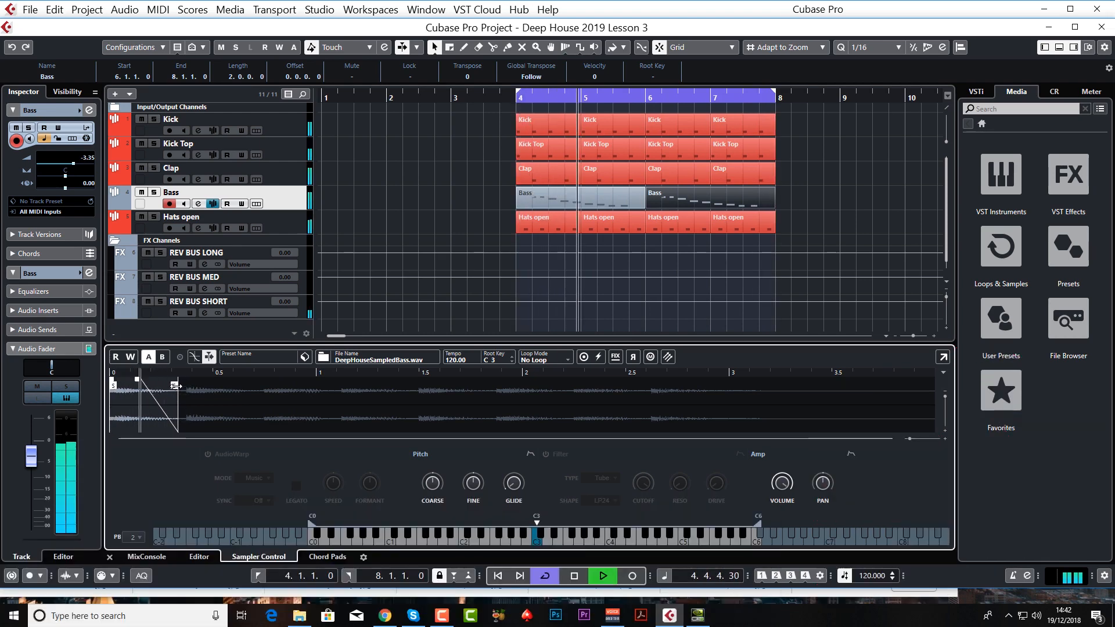
pyautogui.press('space')
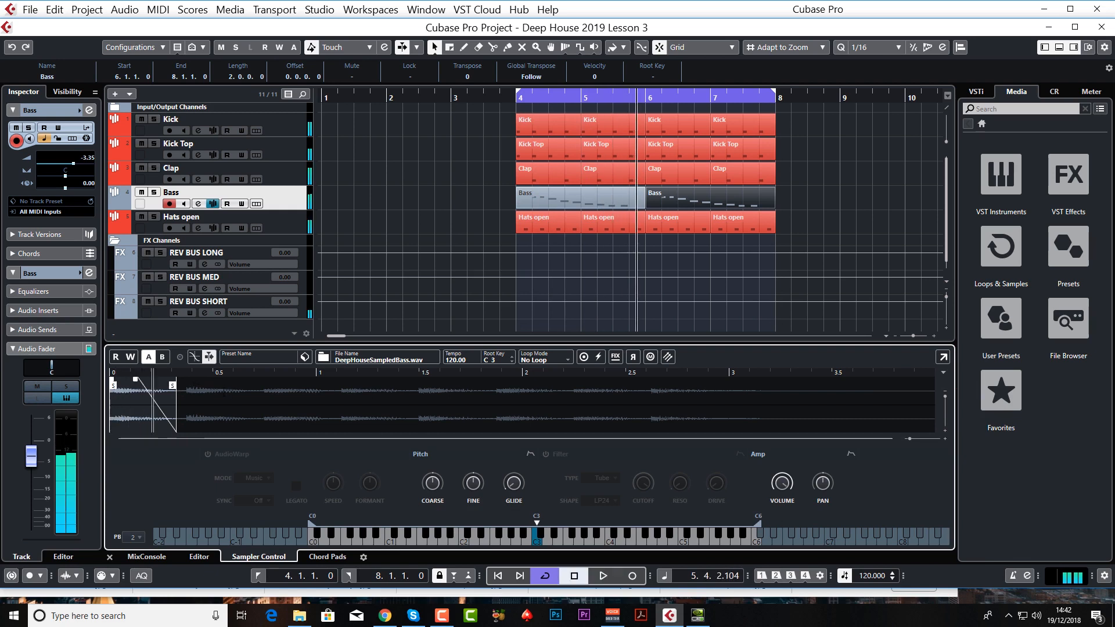
# Step: Show the Bass sampler's amp envelope, enlarge the sampler area, and move the sustain node to about 0.16 s during playback
pyautogui.click(850, 454)
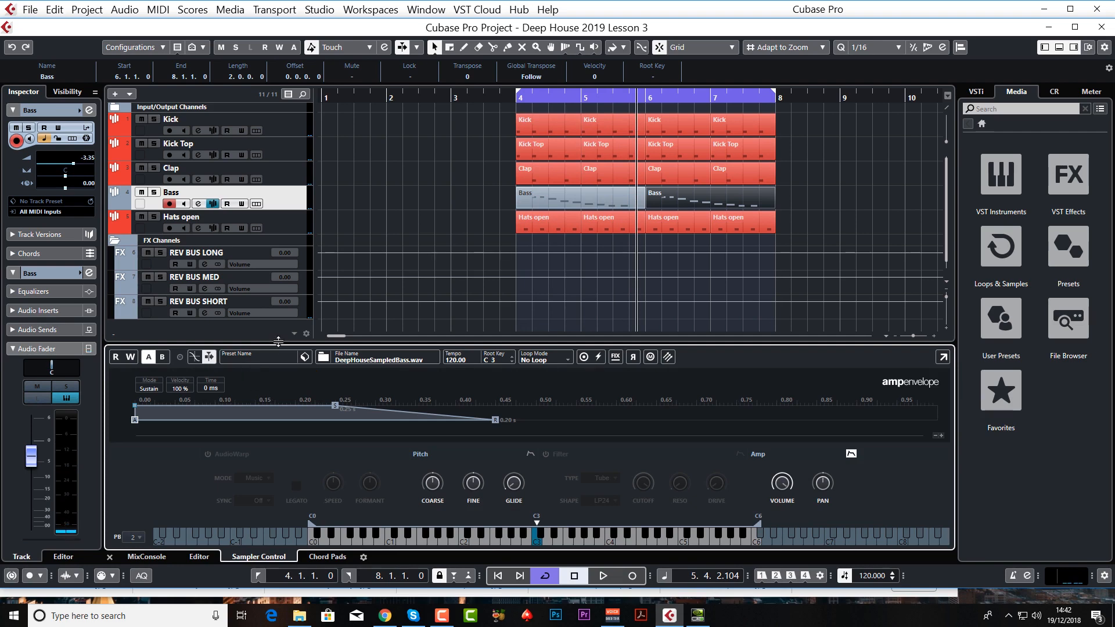
pyautogui.moveTo(278, 341); pyautogui.dragTo(278, 259)
pyautogui.press('space')
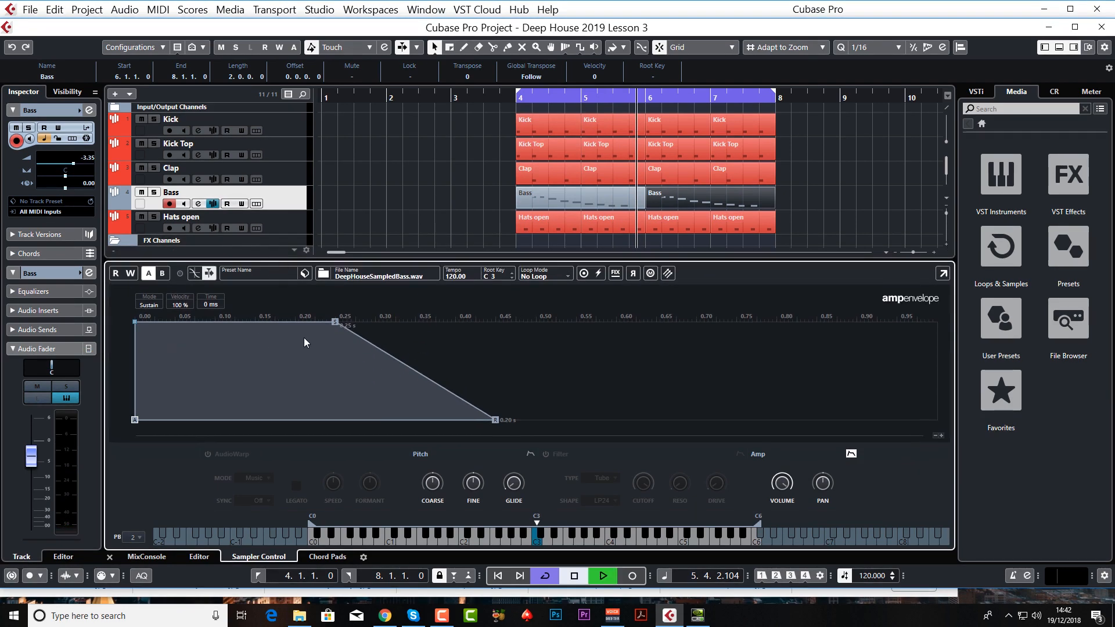
pyautogui.moveTo(335, 322); pyautogui.dragTo(269, 323)
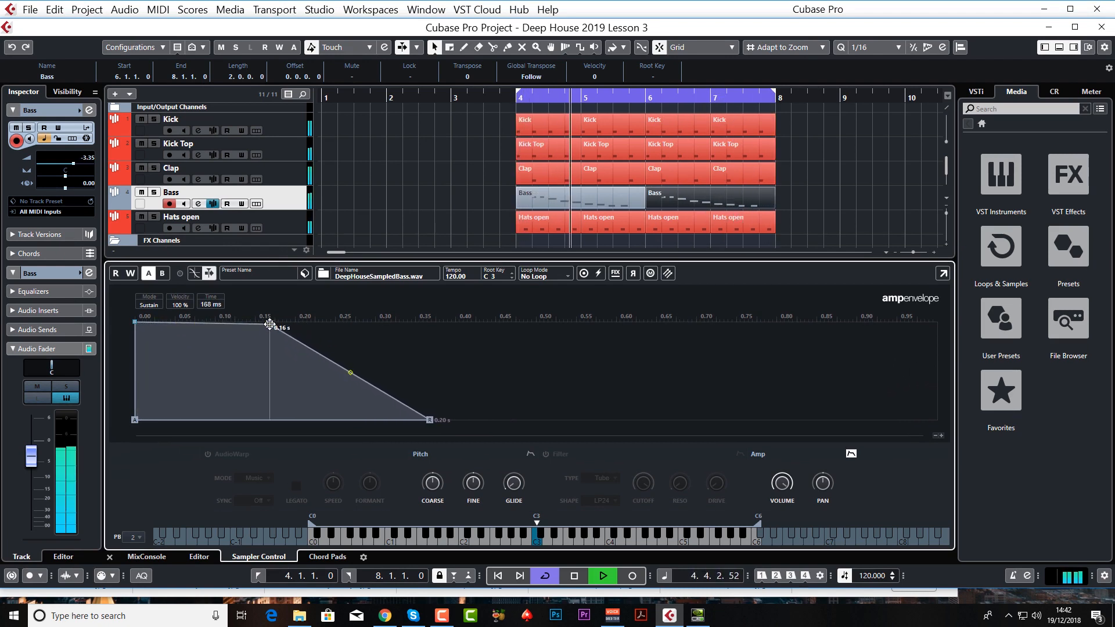
# Step: Set the amp envelope's release node to about 0.17 s during playback and stop the loop
pyautogui.moveTo(428, 420); pyautogui.dragTo(301, 419)
pyautogui.moveTo(301, 420); pyautogui.dragTo(410, 420)
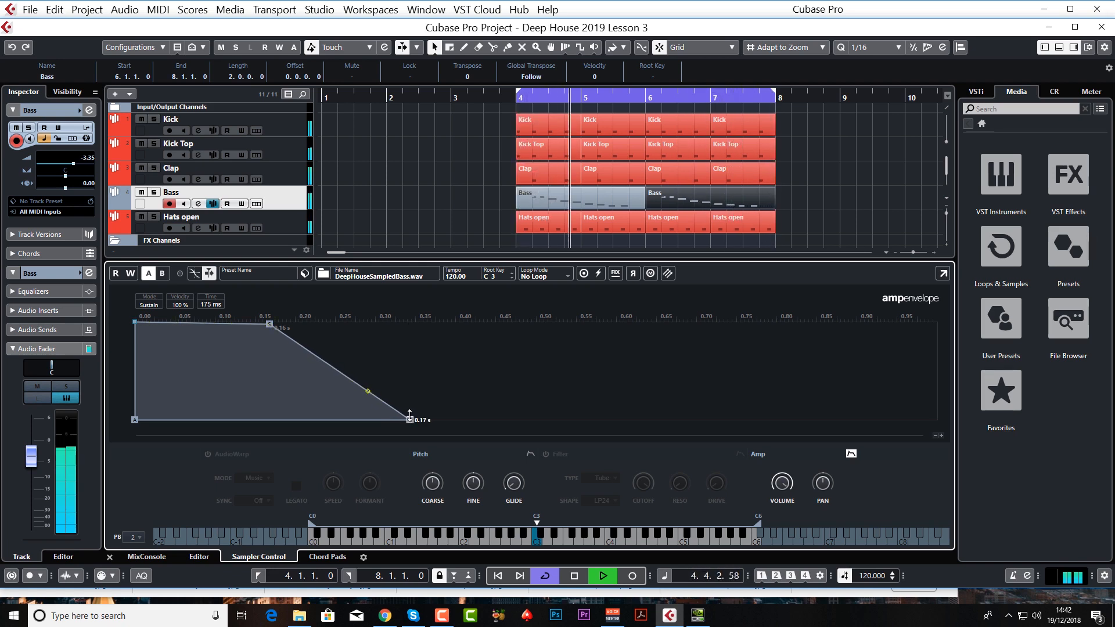
pyautogui.press('space')
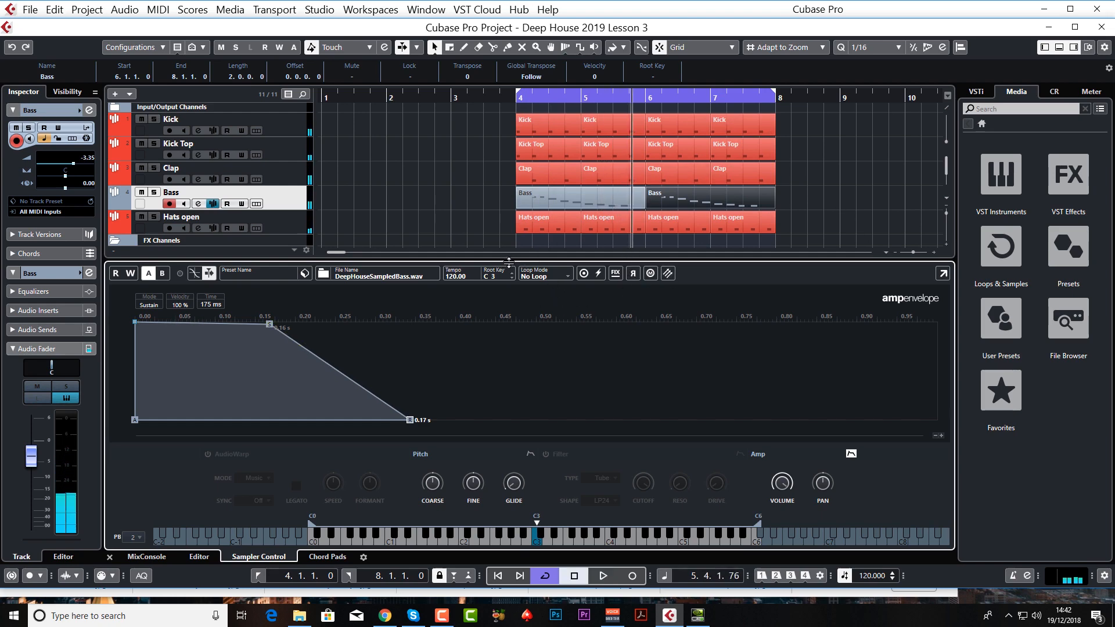
# Step: Reduce the sampler area's height, move the Bass track below Hats open, and colour it light green
pyautogui.moveTo(508, 262); pyautogui.dragTo(508, 347)
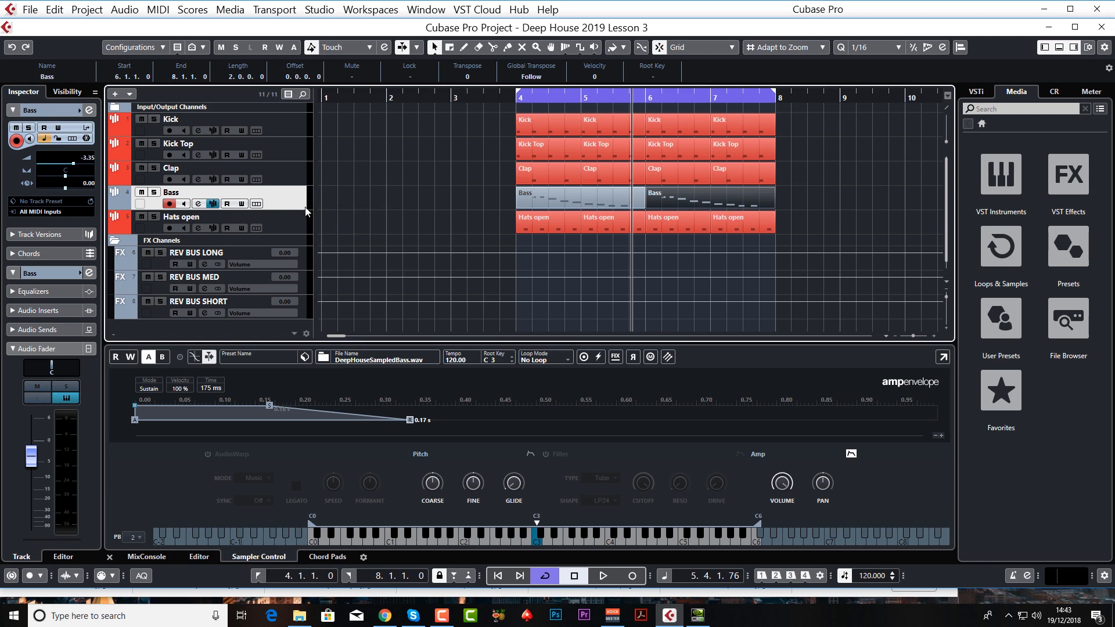
pyautogui.moveTo(293, 204); pyautogui.dragTo(294, 230)
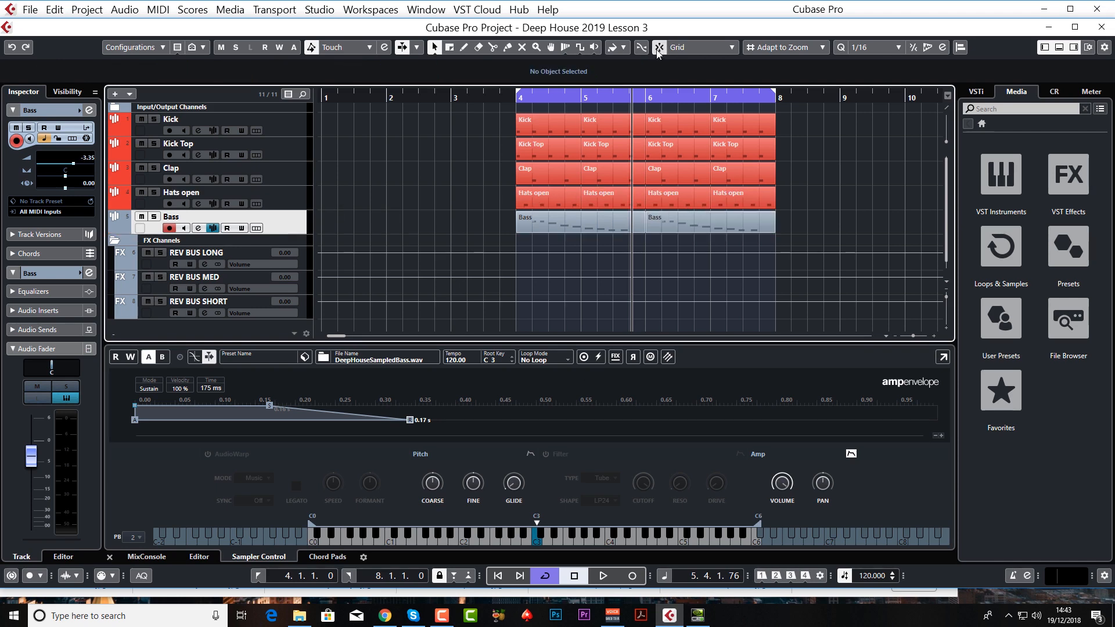
pyautogui.click(623, 47)
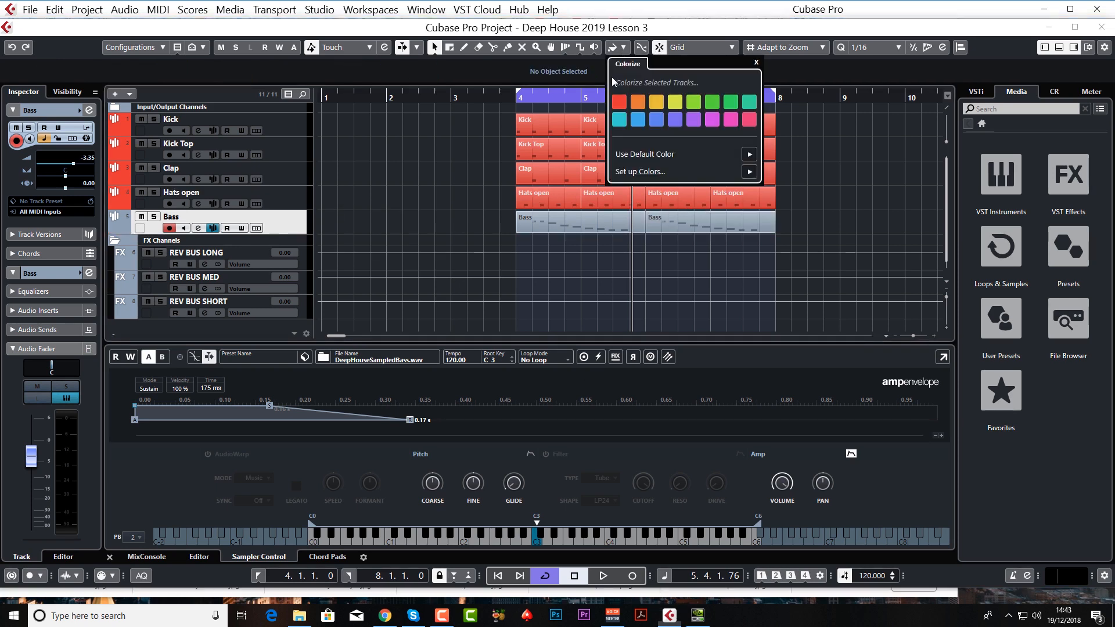
pyautogui.click(694, 102)
pyautogui.click(280, 217)
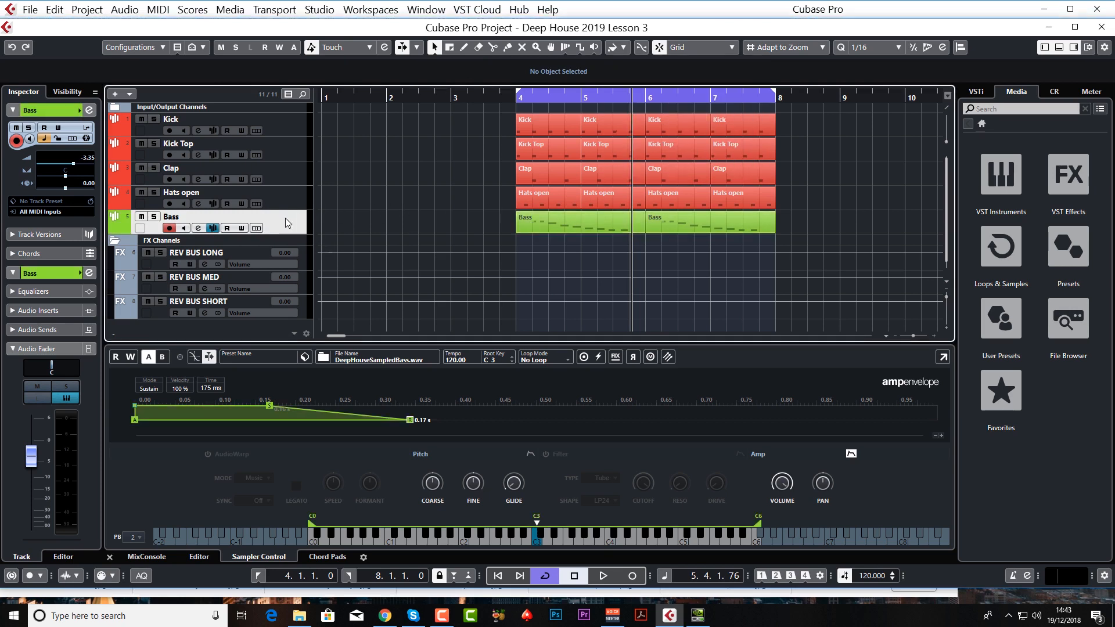
# Step: Add an audio send from the Bass track to REV BUS MED and activate it
pyautogui.doubleClick(176, 219)
pyautogui.click(47, 351)
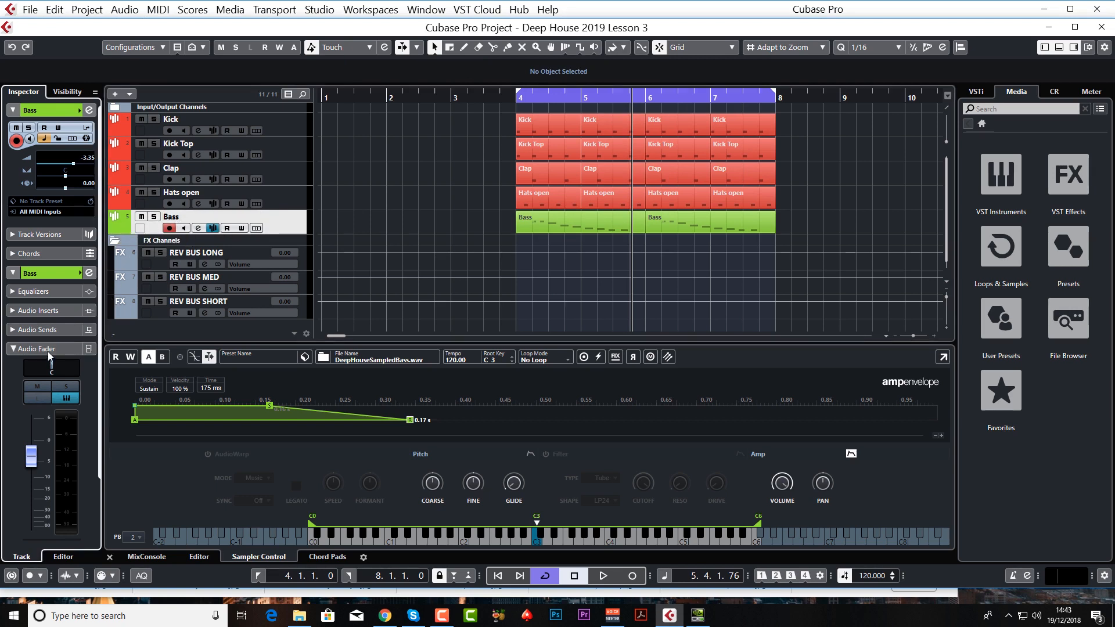
pyautogui.click(64, 332)
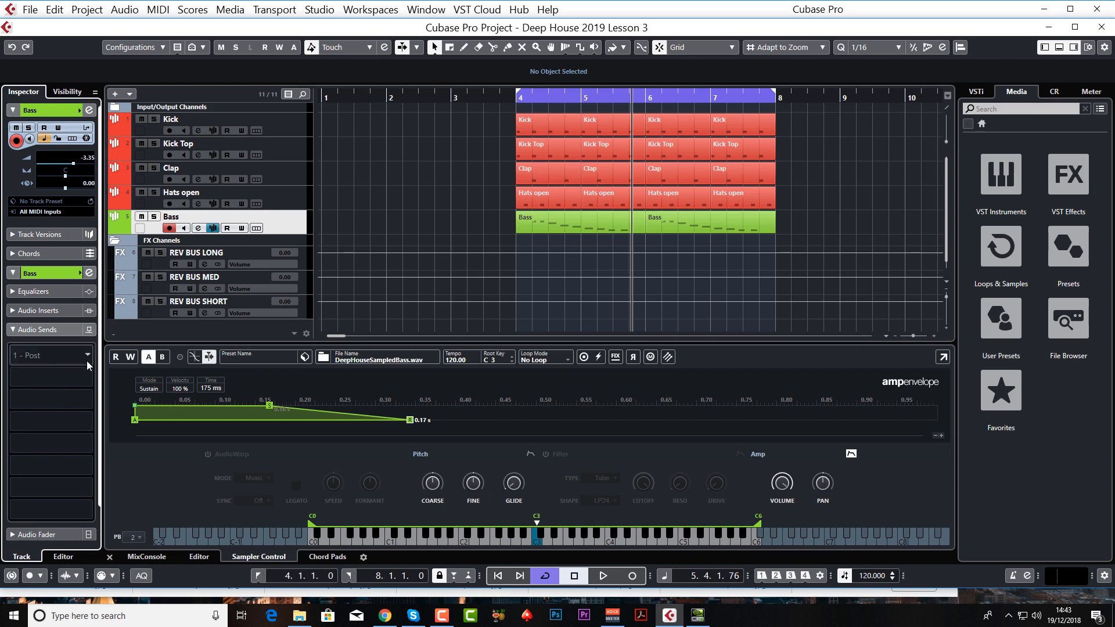
pyautogui.click(85, 358)
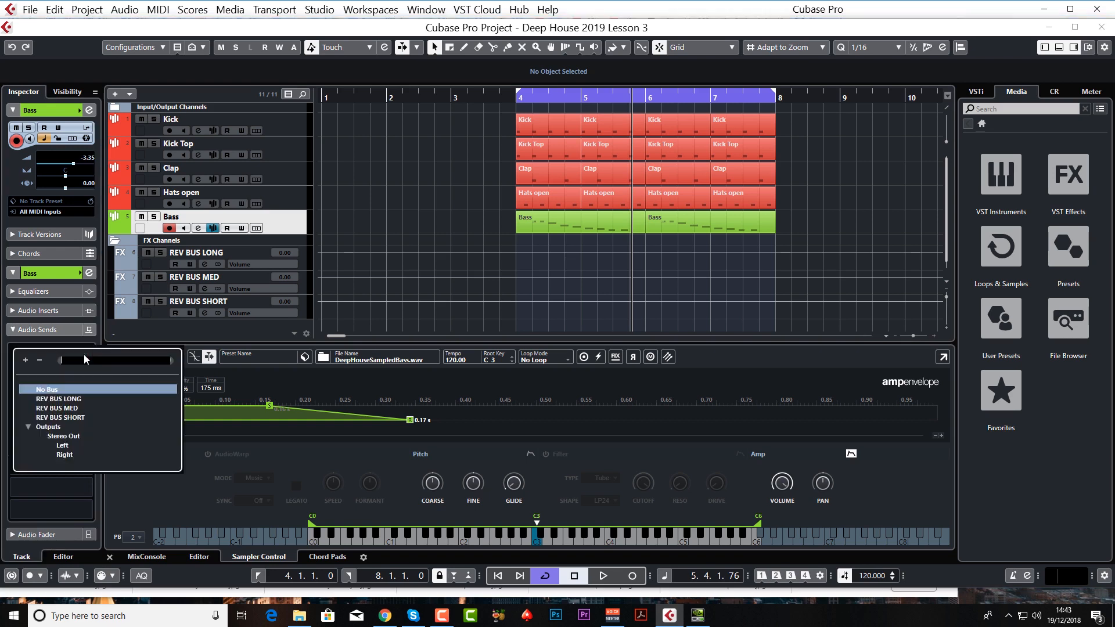
pyautogui.click(68, 410)
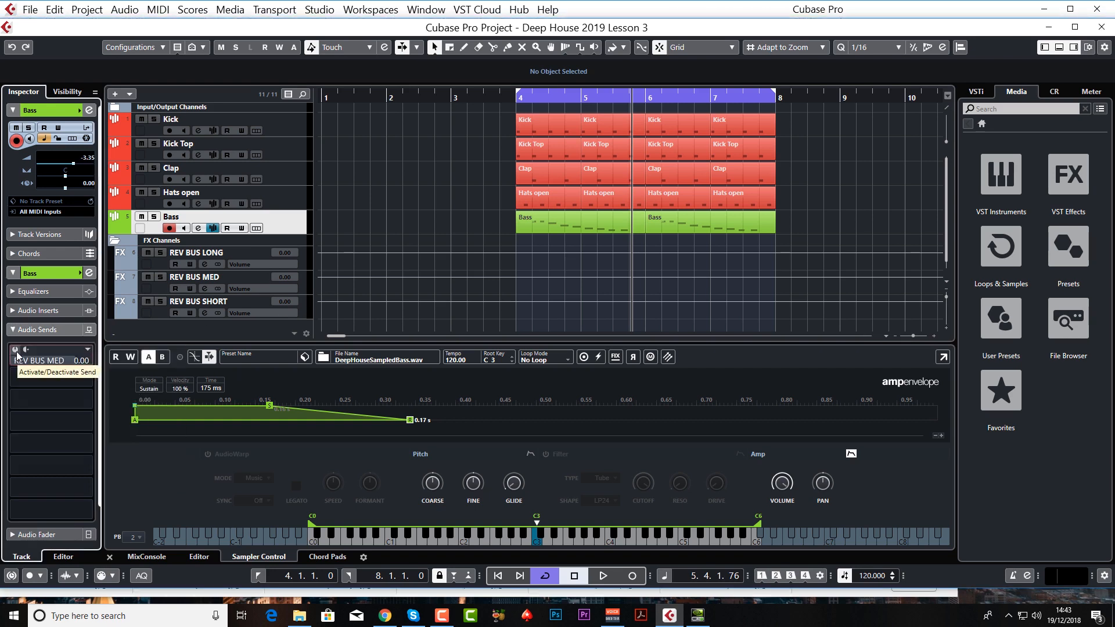
pyautogui.click(27, 365)
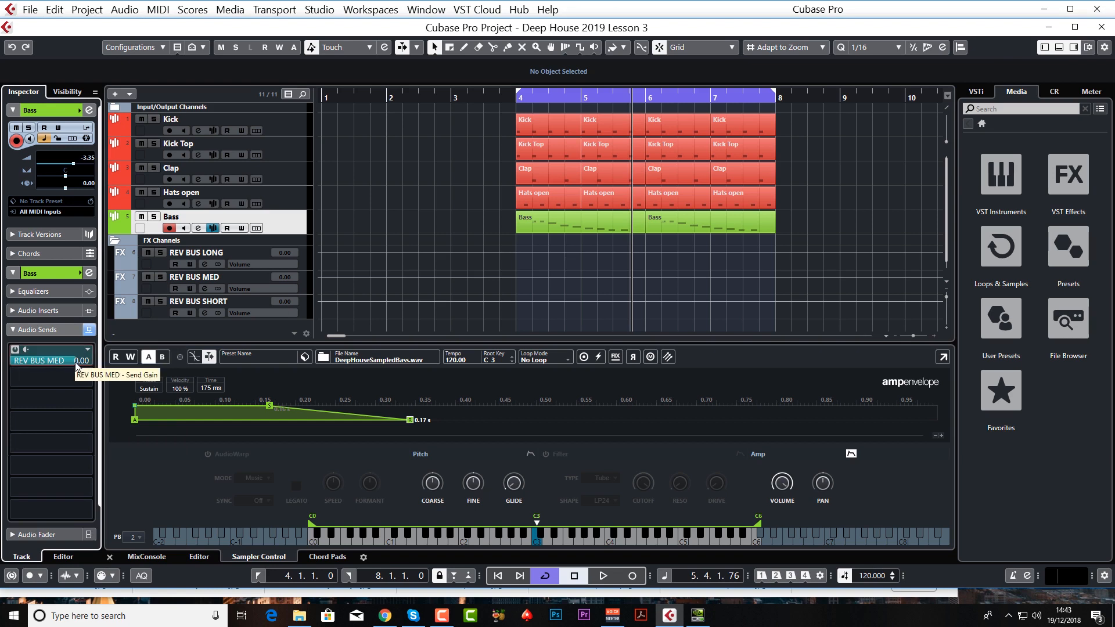
# Step: Solo the Bass track and lower its REV BUS MED send to about -41.1 during playback, and stop
pyautogui.click(155, 216)
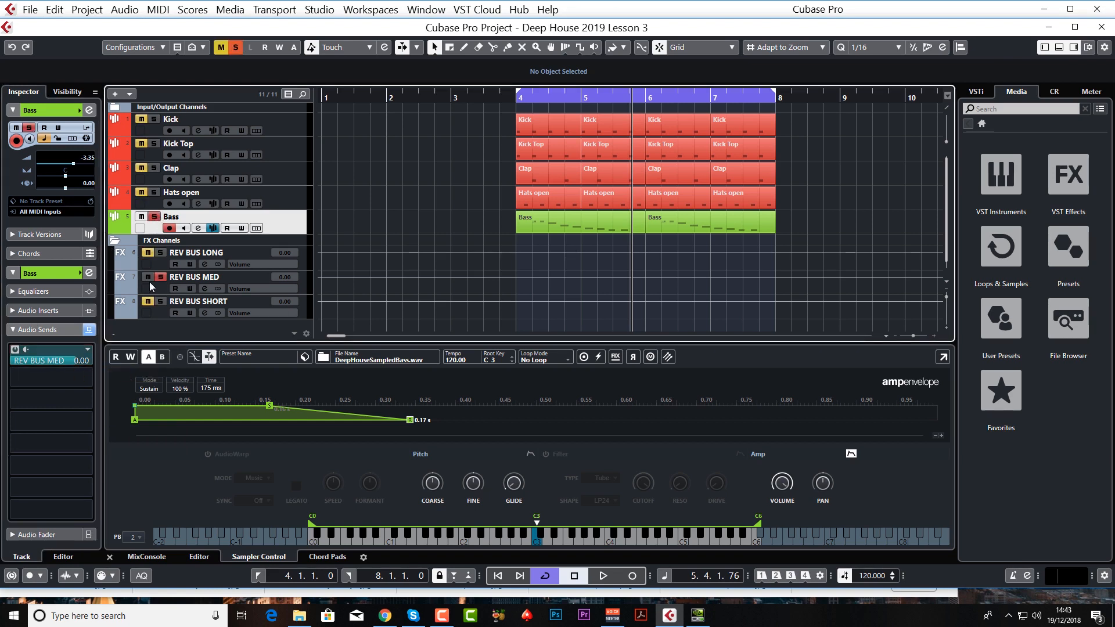
pyautogui.press('space')
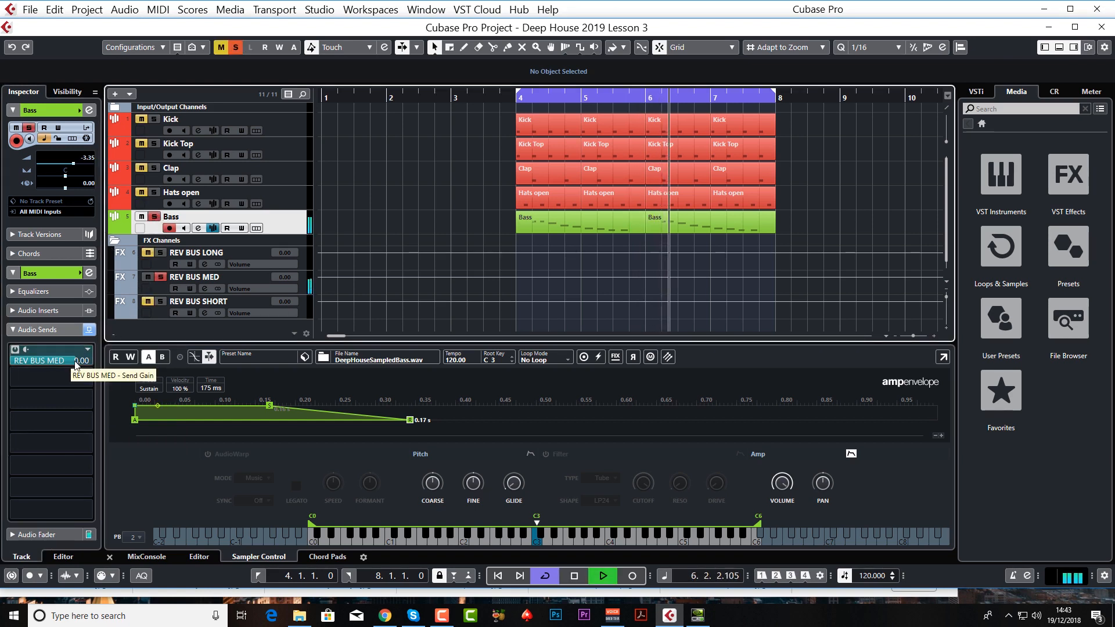
pyautogui.moveTo(76, 363); pyautogui.dragTo(3, 363)
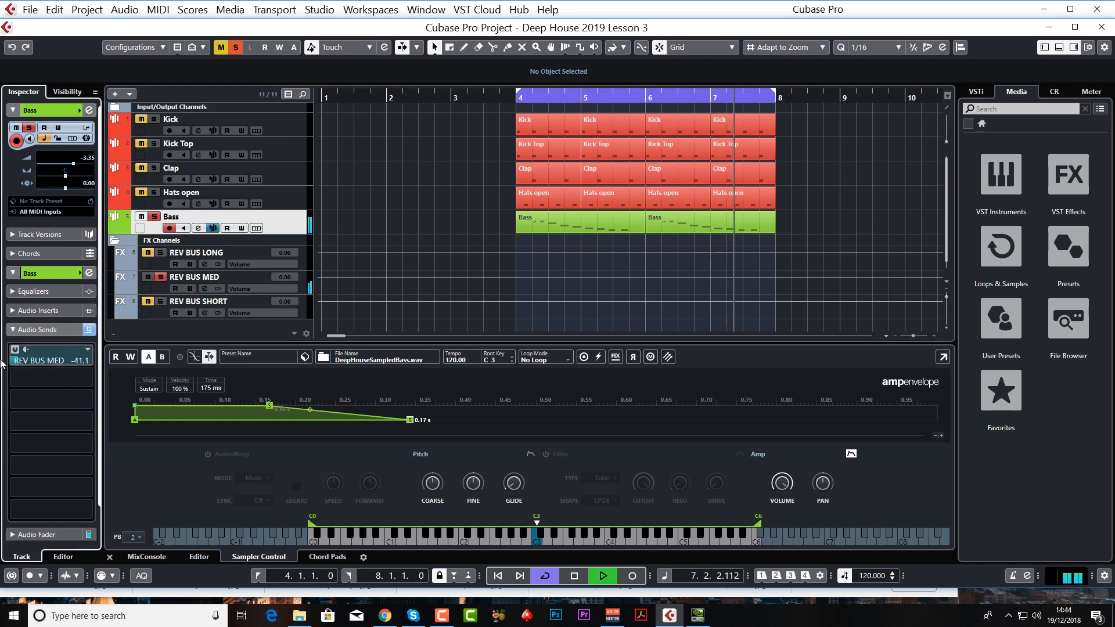
pyautogui.press('space')
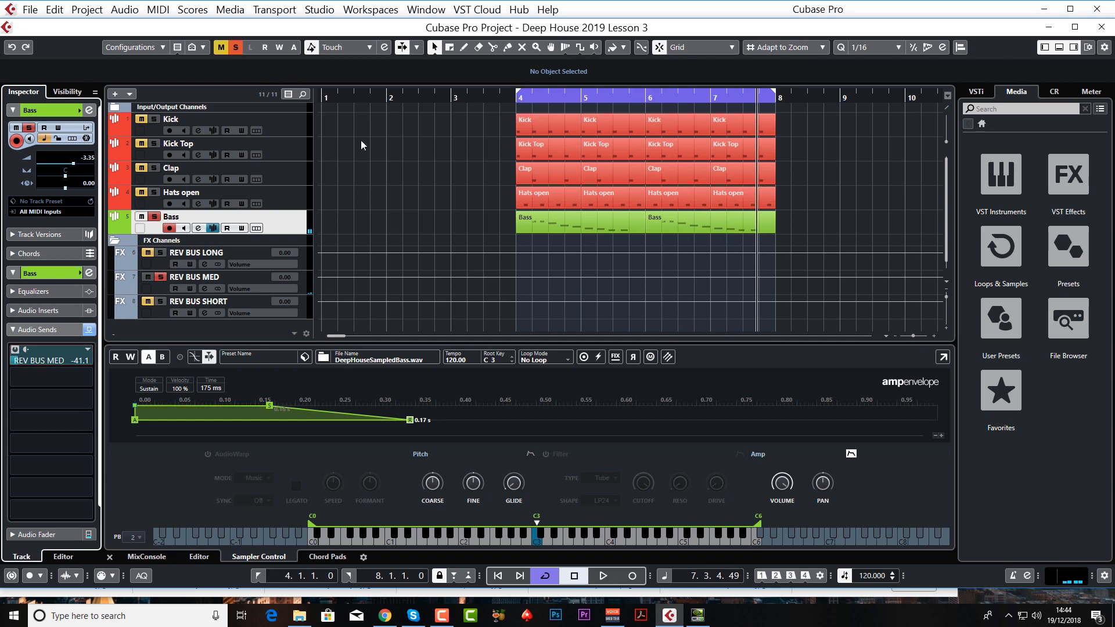
# Step: Play the soloed bass from bar 4 while raising its REV BUS MED send to about -3.14, and stop
pyautogui.click(518, 98)
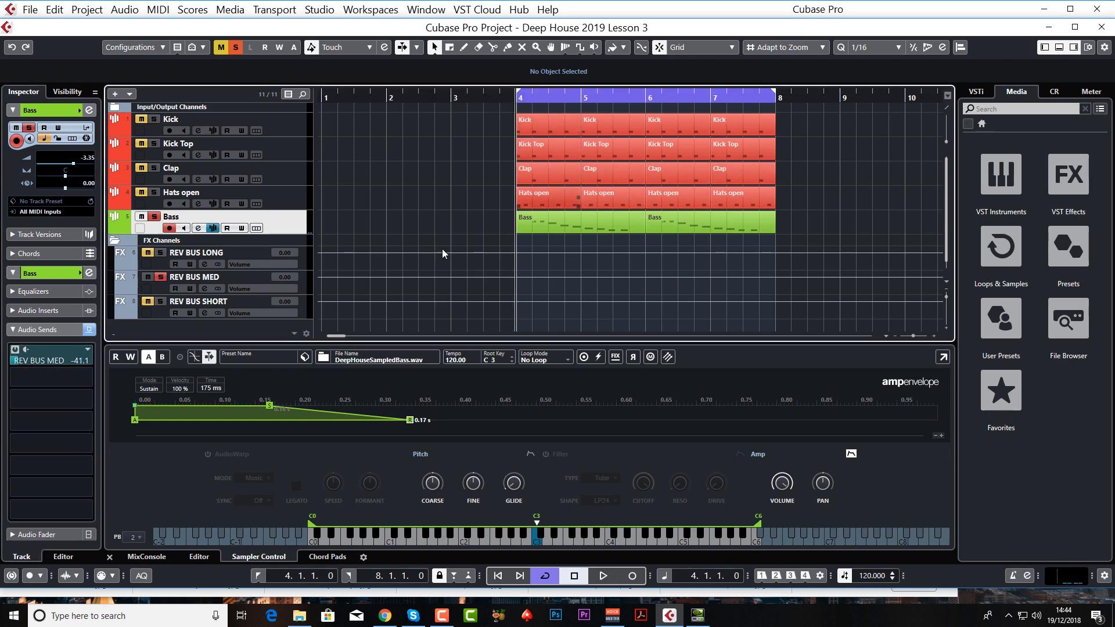
pyautogui.click(14, 363)
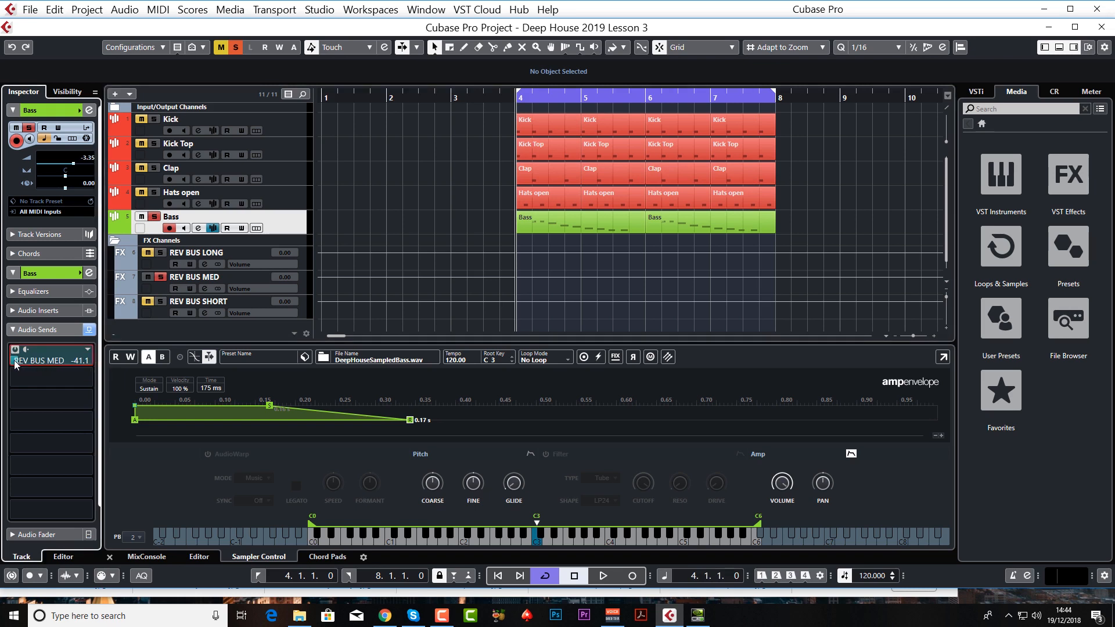
pyautogui.press('space')
pyautogui.moveTo(17, 362); pyautogui.dragTo(74, 365)
pyautogui.press('space')
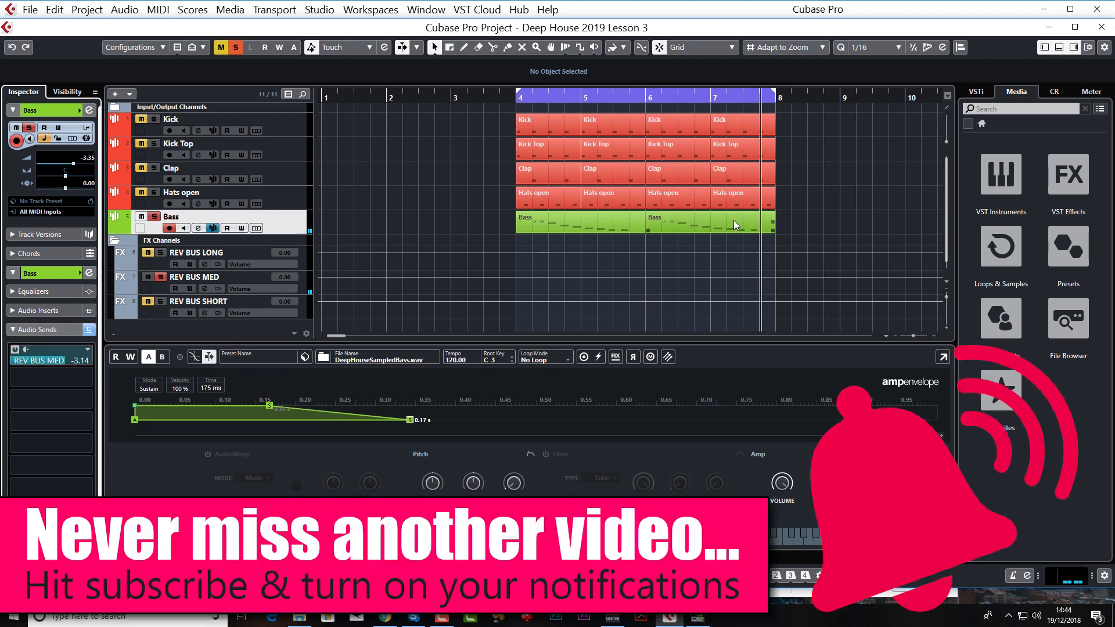
# Step: Delete the last C2 note from the second Bass part and close the note editor
pyautogui.doubleClick(733, 221)
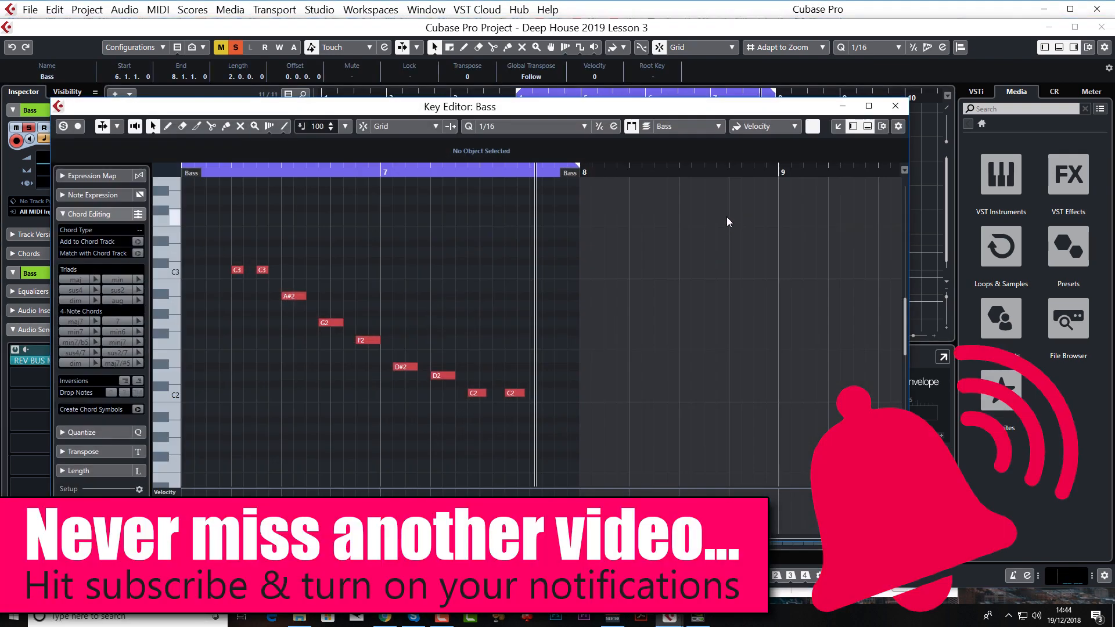
pyautogui.moveTo(531, 407); pyautogui.dragTo(531, 406)
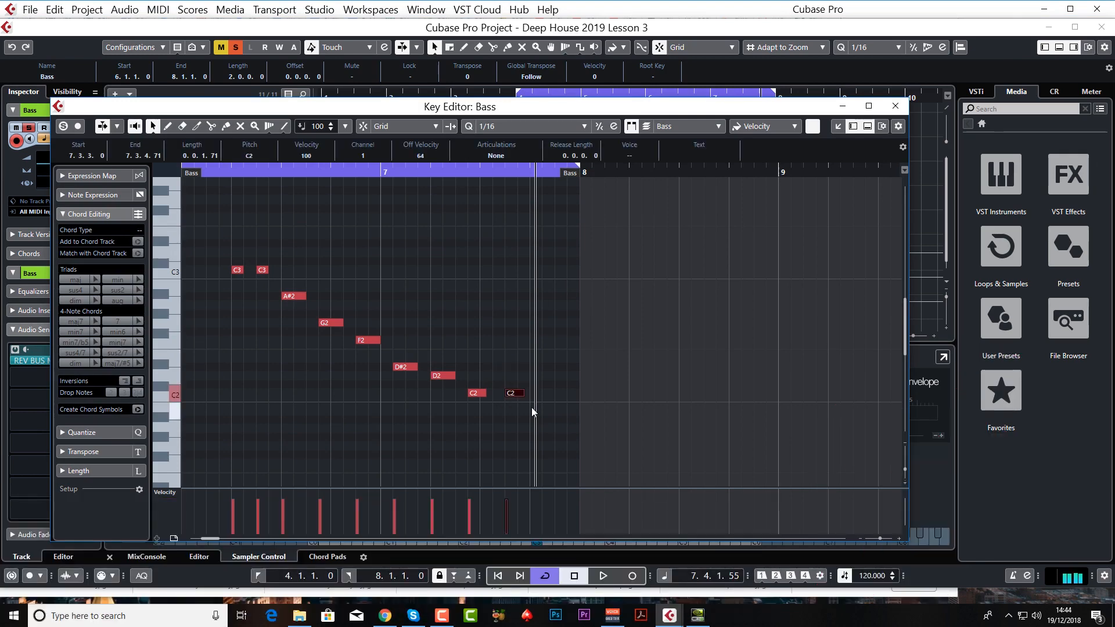
pyautogui.press('Delete')
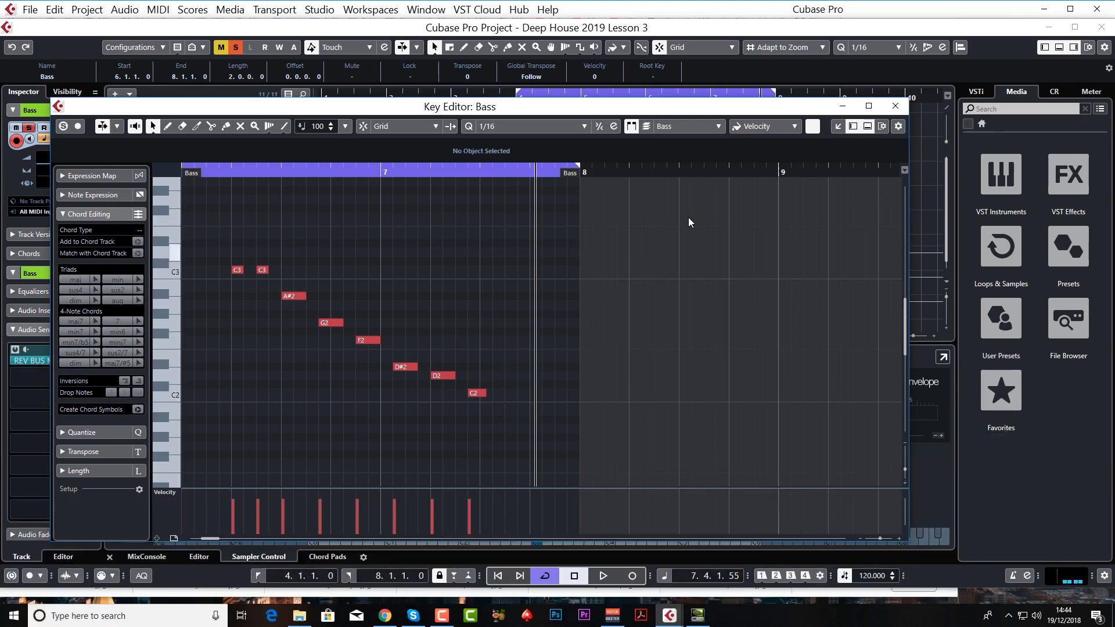
pyautogui.click(894, 106)
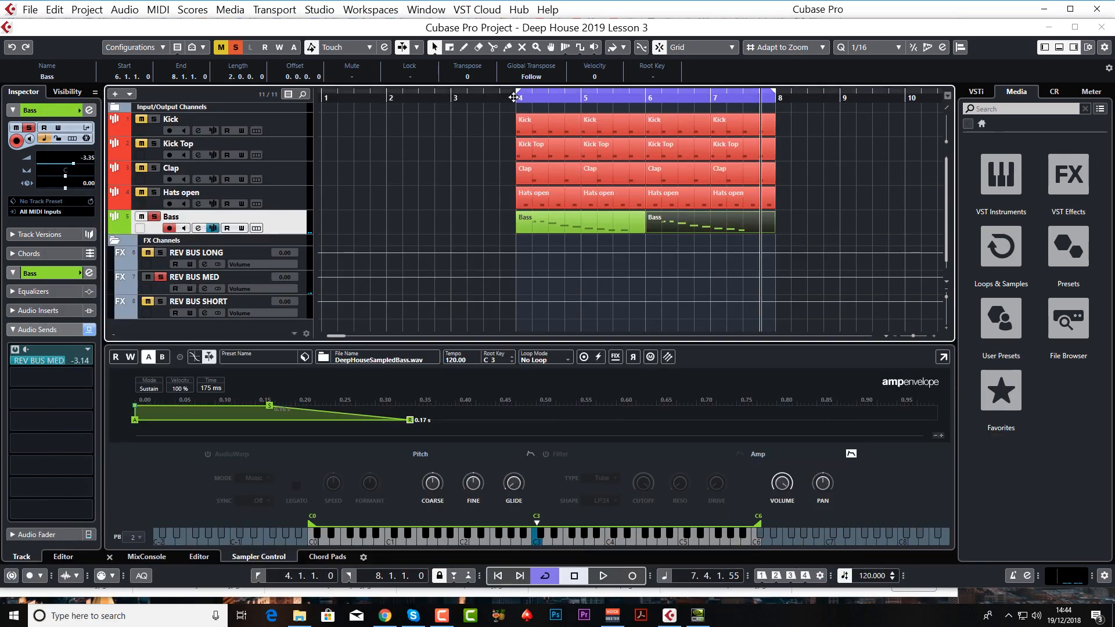
# Step: Audition lower REV BUS MED send levels on the soloed bass, bring the send to about -24.7, and stop playback
pyautogui.press('space')
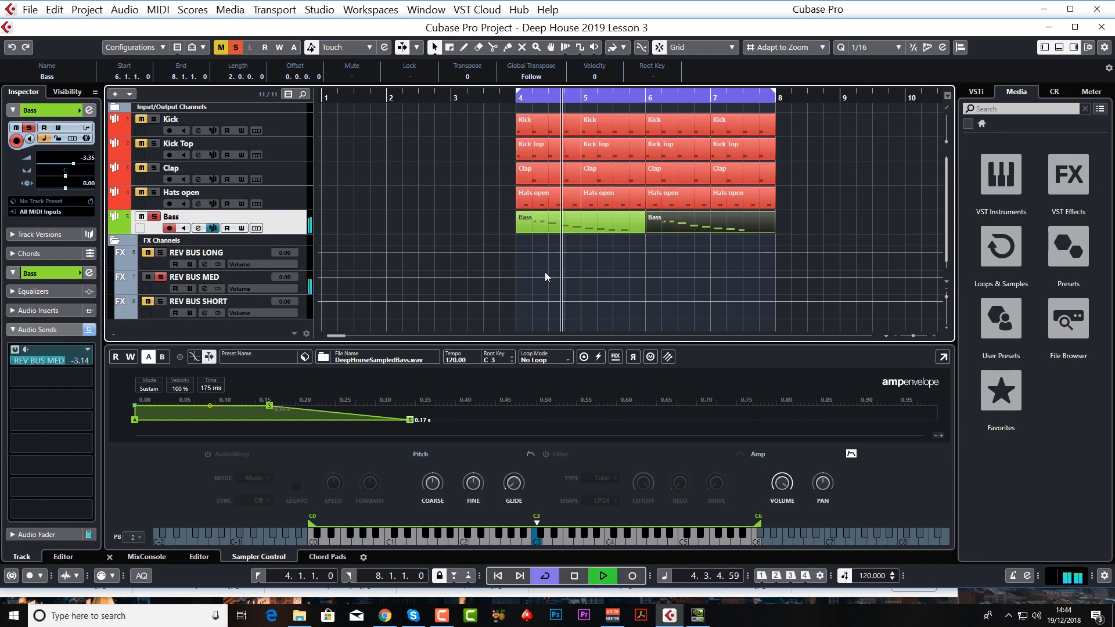
pyautogui.moveTo(54, 364); pyautogui.dragTo(0, 371)
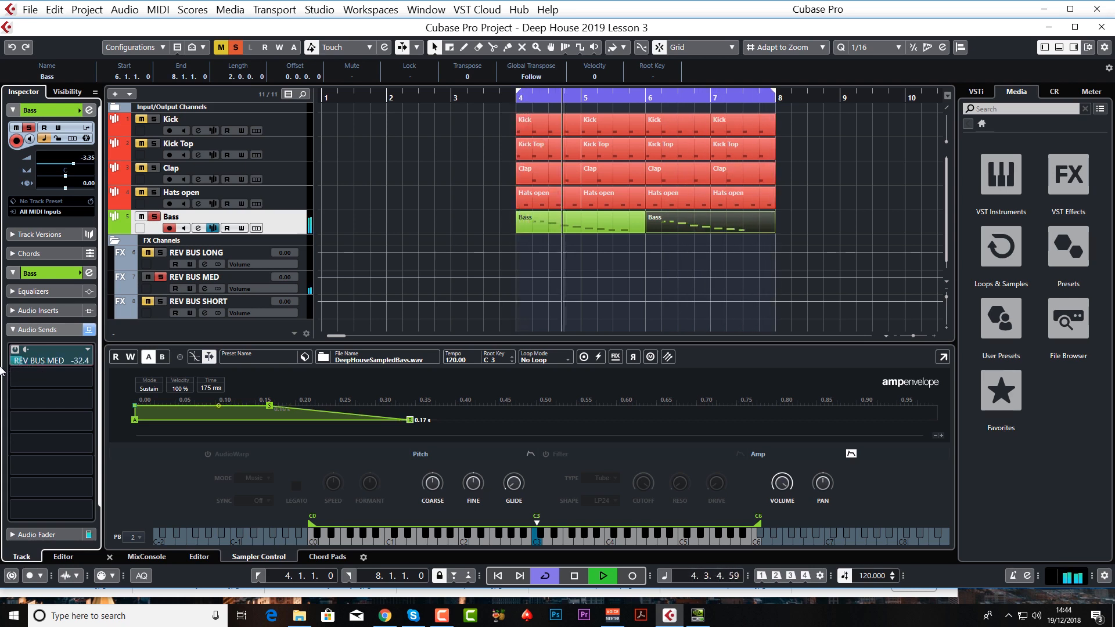
pyautogui.press('space')
pyautogui.press('space')
pyautogui.press('space')
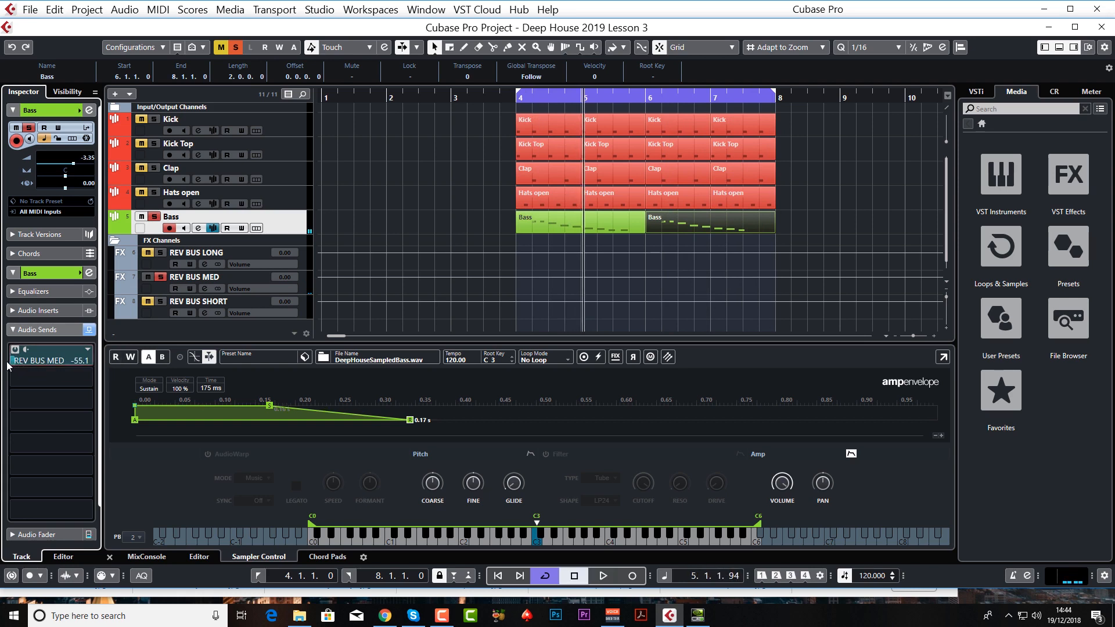
pyautogui.moveTo(8, 366); pyautogui.dragTo(12, 368)
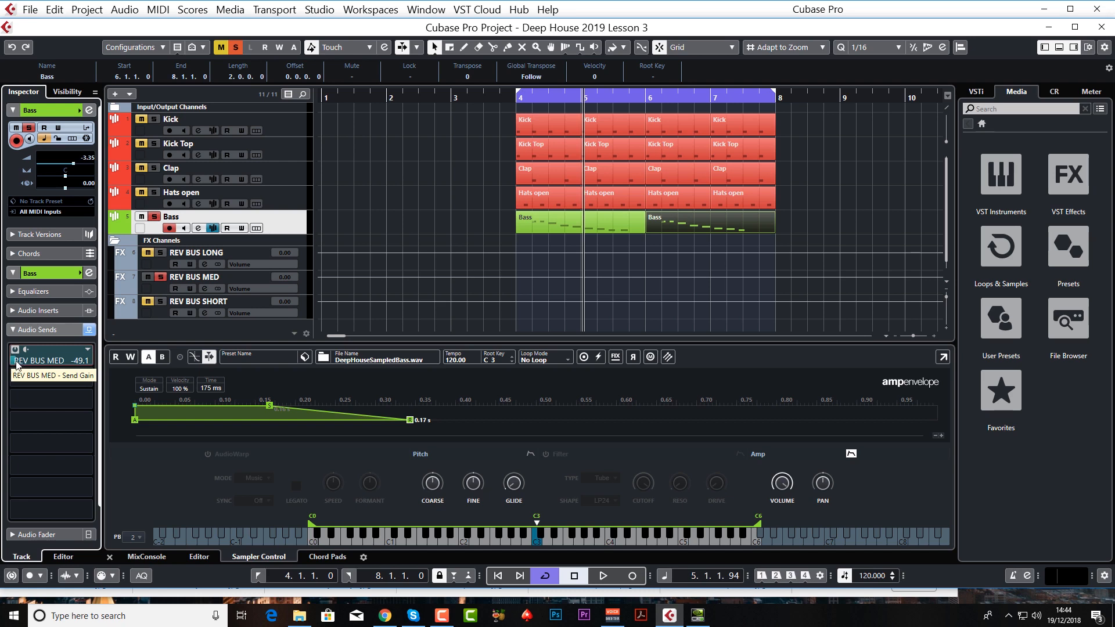
pyautogui.press('space')
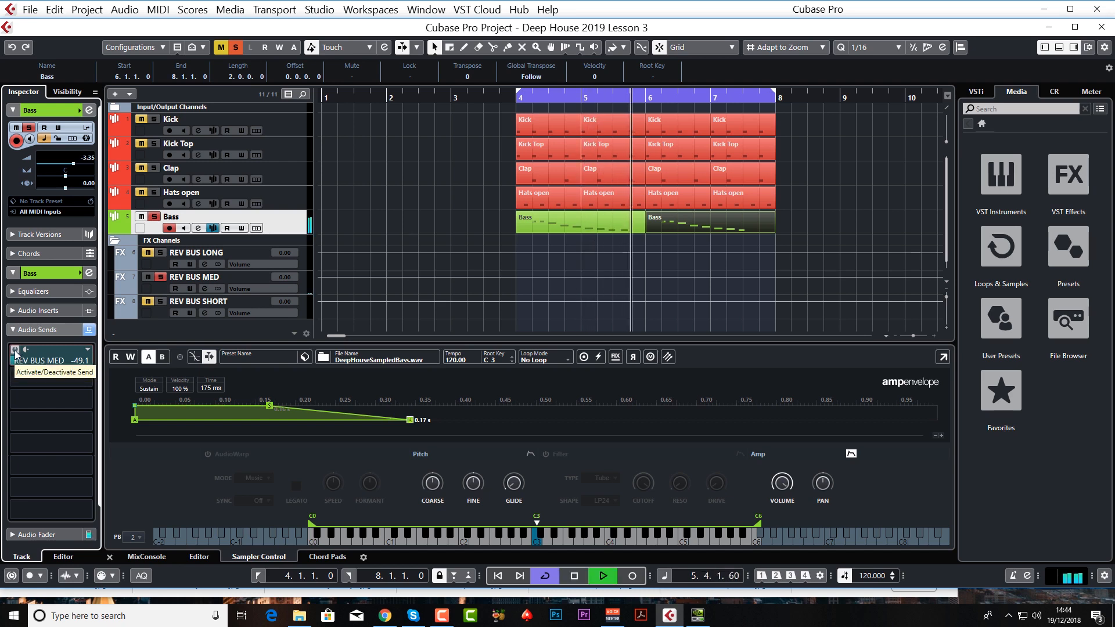
pyautogui.moveTo(15, 363); pyautogui.dragTo(34, 363)
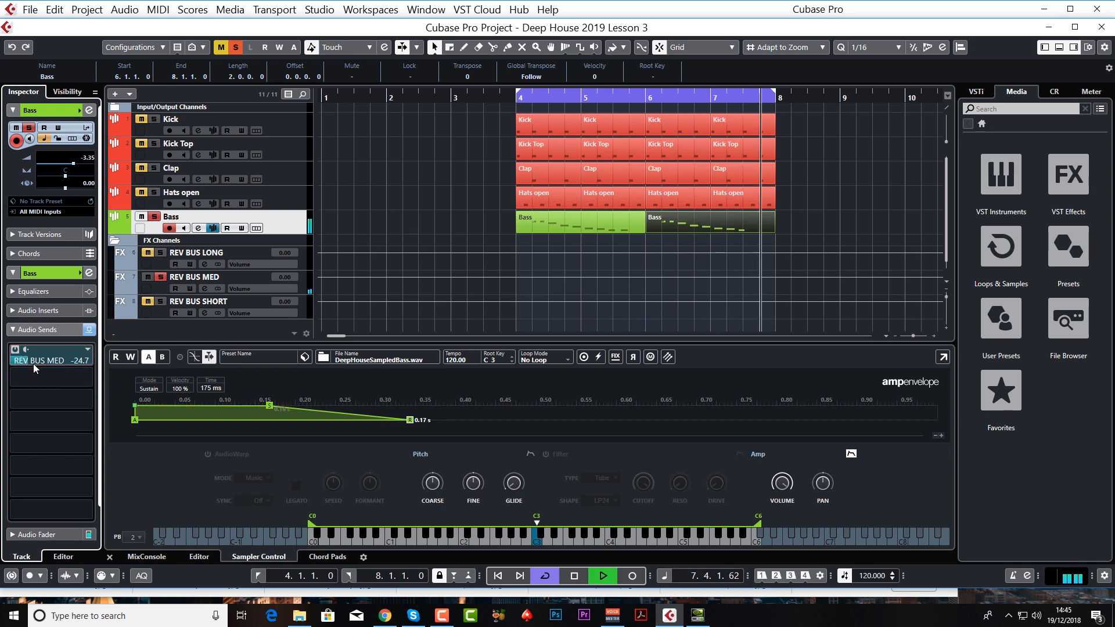
pyautogui.press('space')
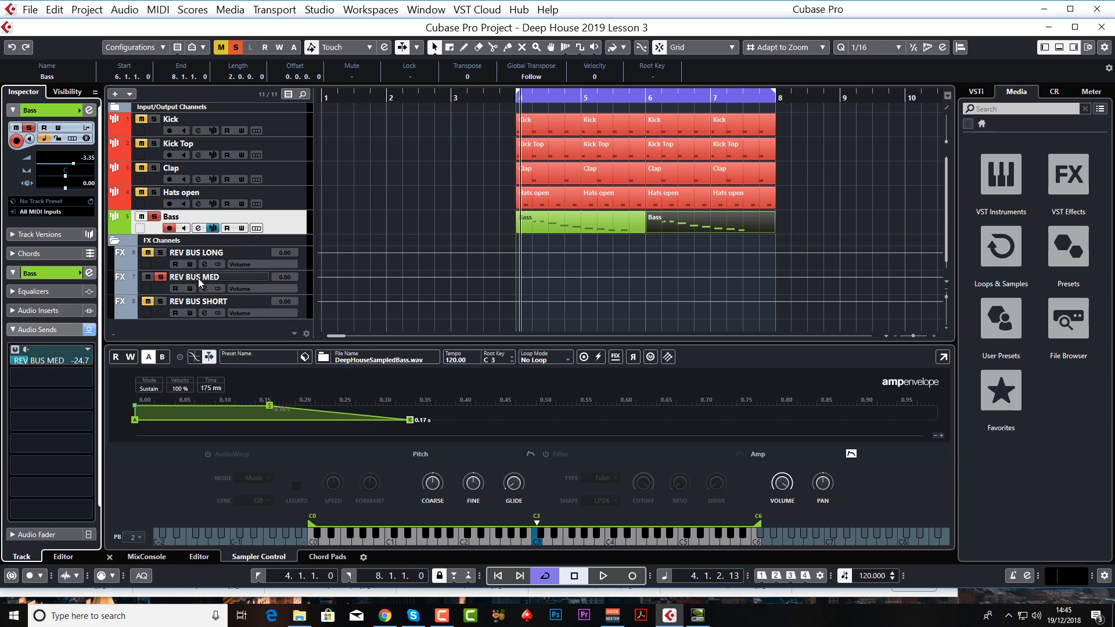
# Step: Compare the bass with the REV BUS MED send off and on, raise the send to about -22.9, and stop playback with the Bass track unsoloed
pyautogui.click(15, 352)
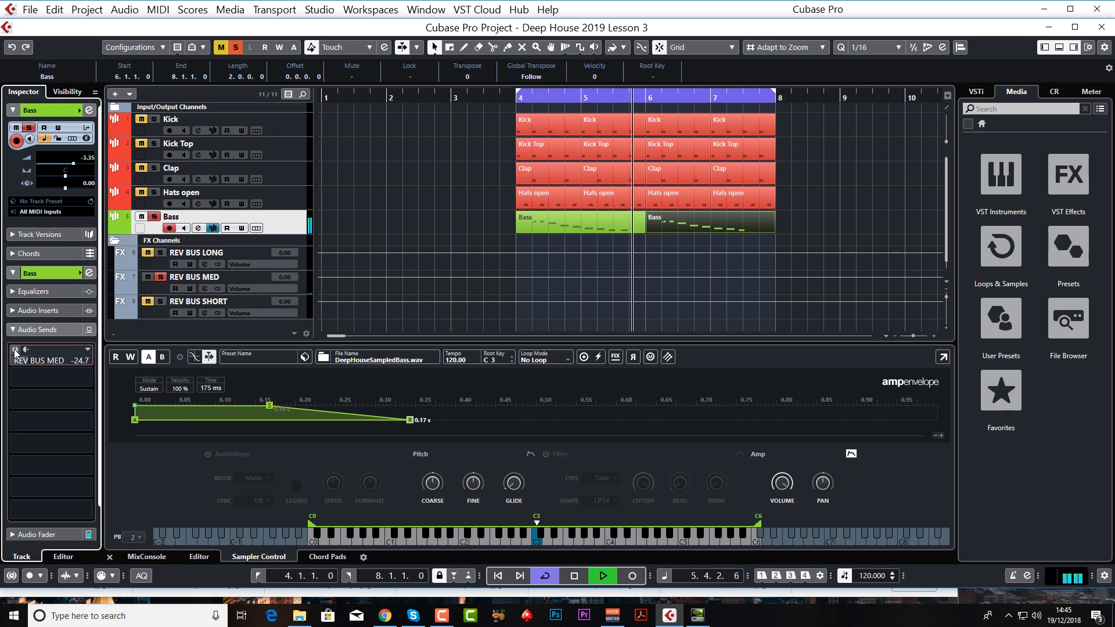
pyautogui.click(15, 352)
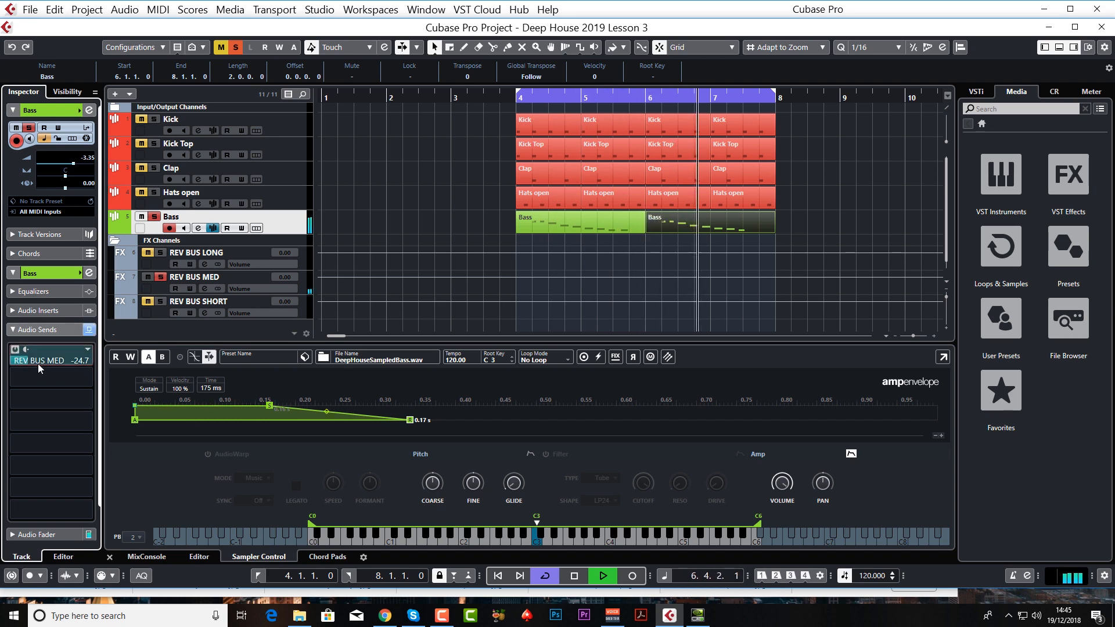
pyautogui.moveTo(31, 361); pyautogui.dragTo(33, 362)
pyautogui.press('space')
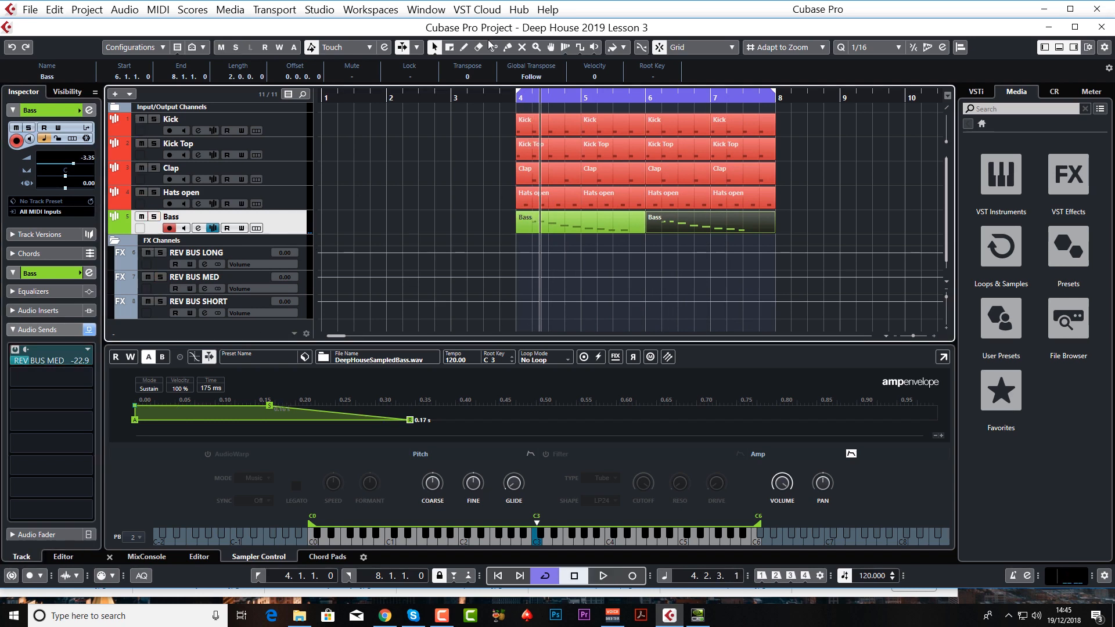
# Step: Play the full loop from bar 4, stop it, and open the Bass track's channel settings
pyautogui.click(514, 100)
pyautogui.press('space')
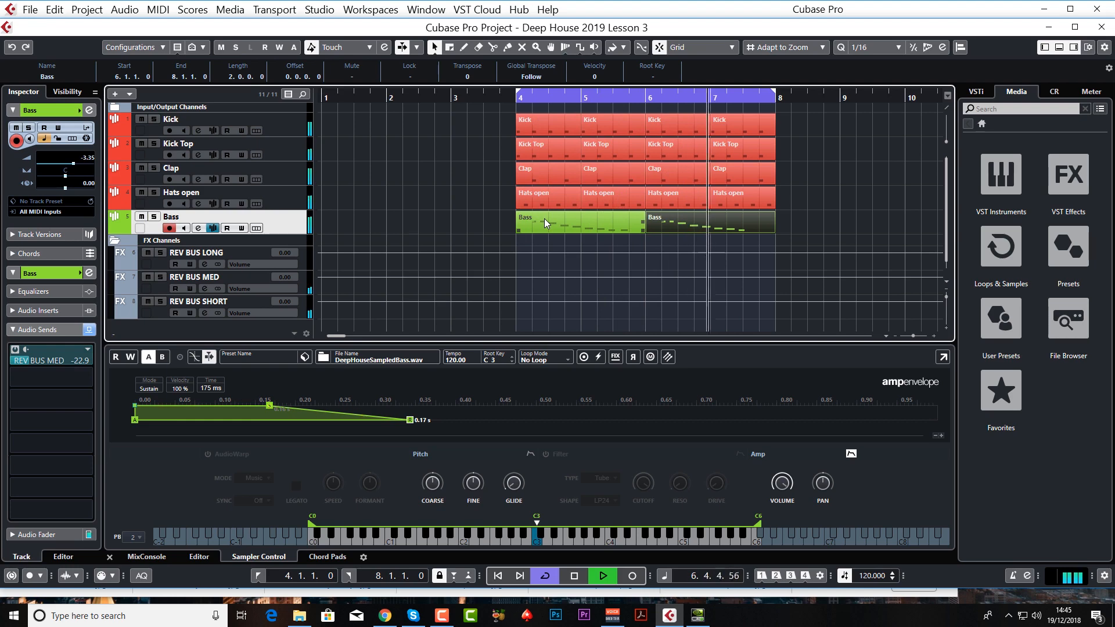
pyautogui.press('space')
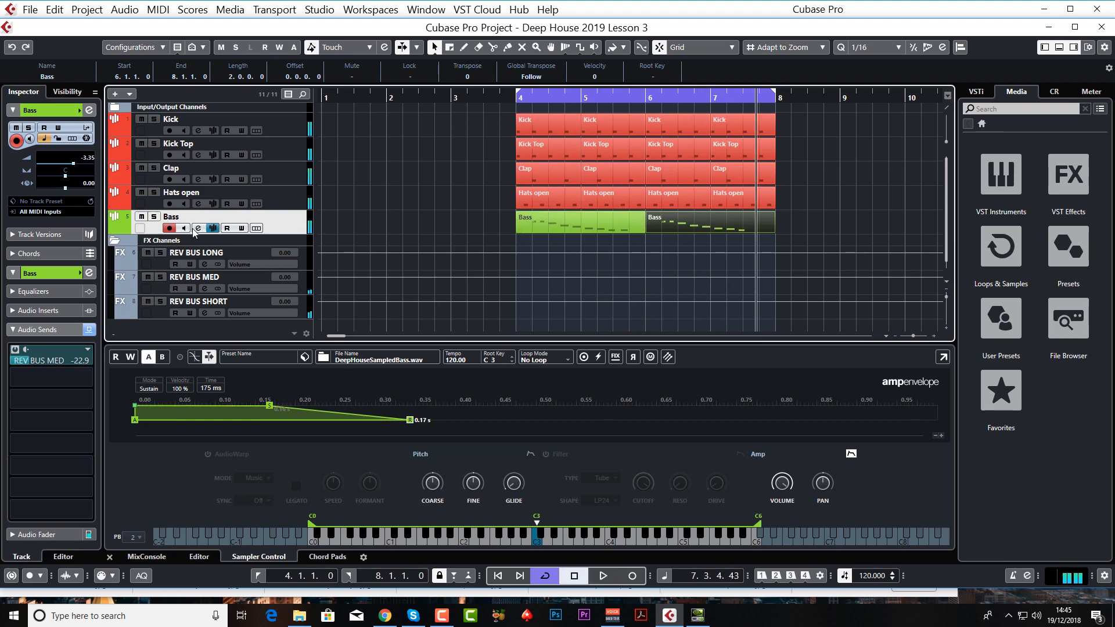
pyautogui.click(195, 229)
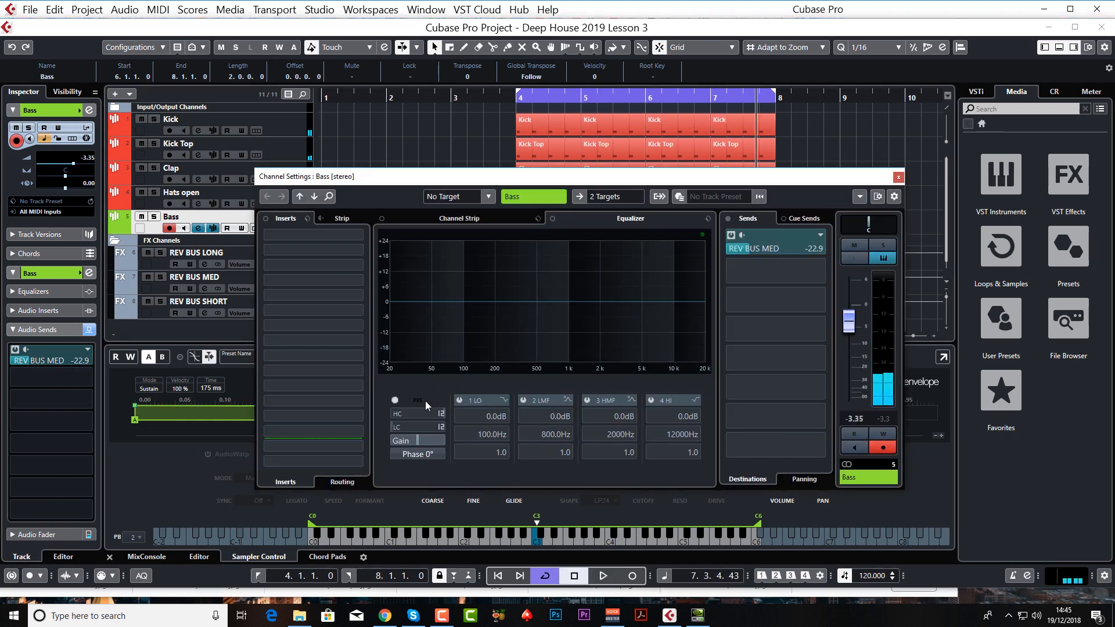
# Step: Apply a low-cut filter to the Bass channel at about 46 Hz with a 48 dB/Oct slope
pyautogui.moveTo(420, 427); pyautogui.dragTo(430, 347)
pyautogui.rightClick(422, 428)
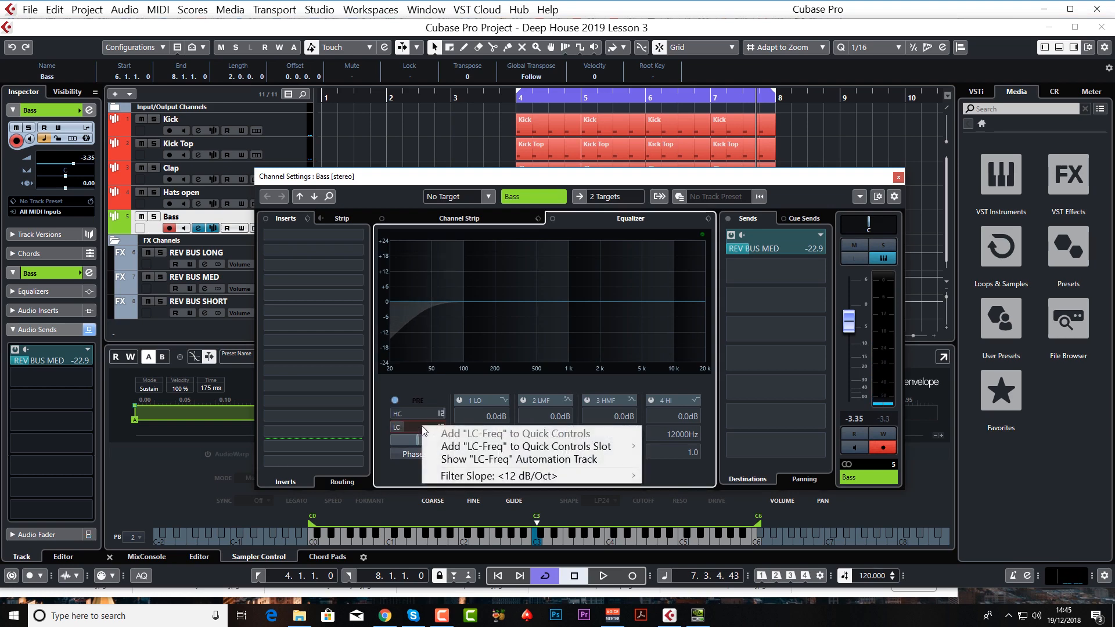
pyautogui.moveTo(588, 477)
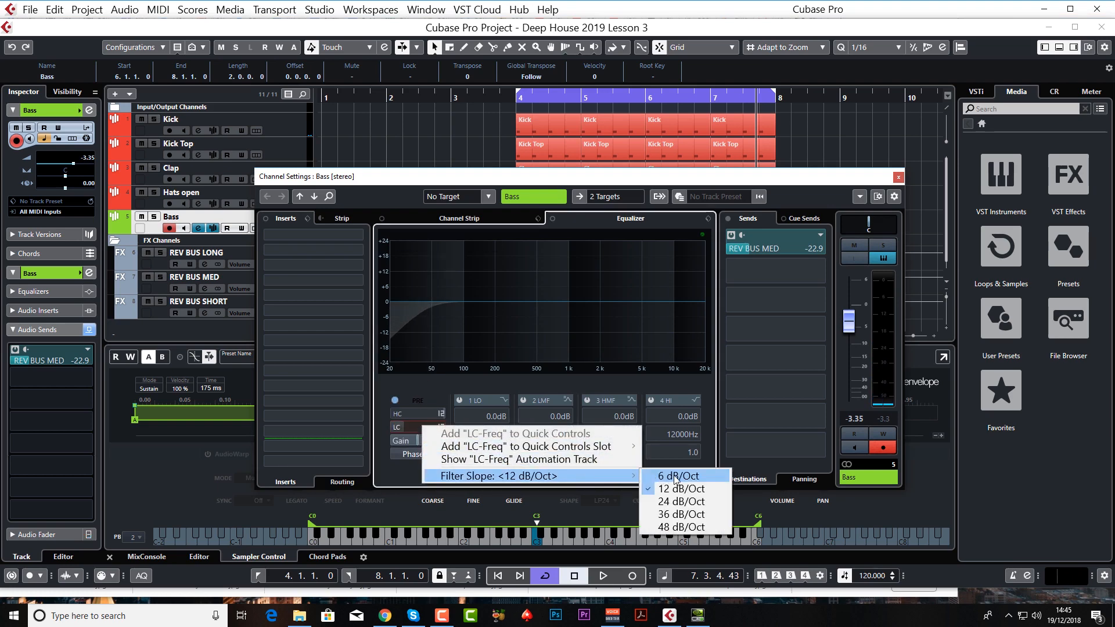
pyautogui.click(678, 526)
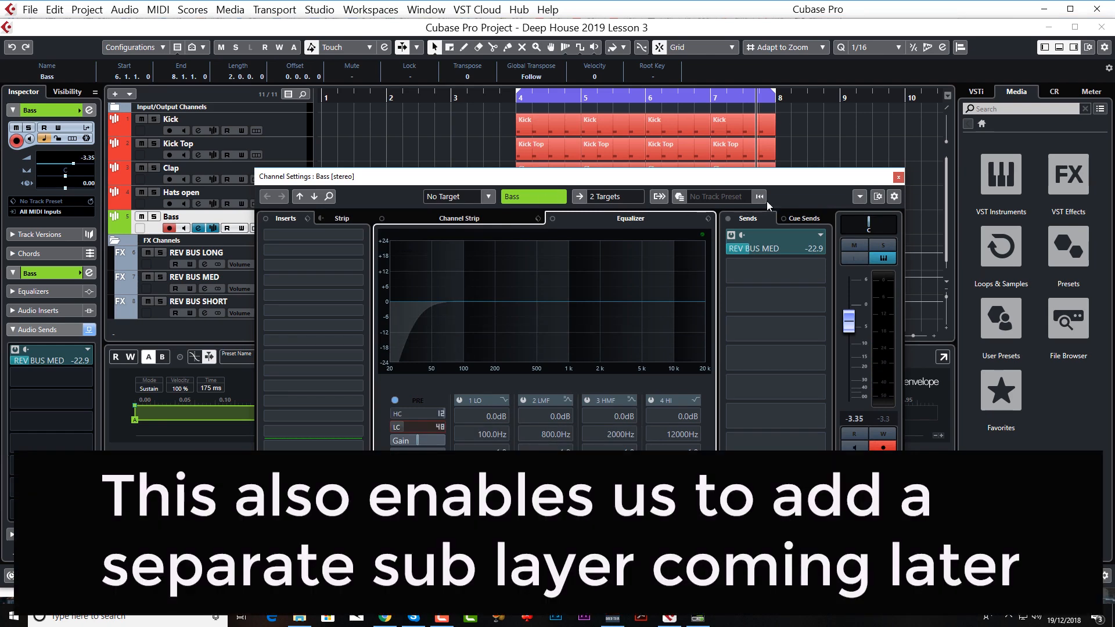
# Step: Step through to the Kick channel's settings, examine its equalizer spectrum during playback, stop, and close the settings
pyautogui.click(300, 197)
pyautogui.click(299, 197)
pyautogui.click(299, 197)
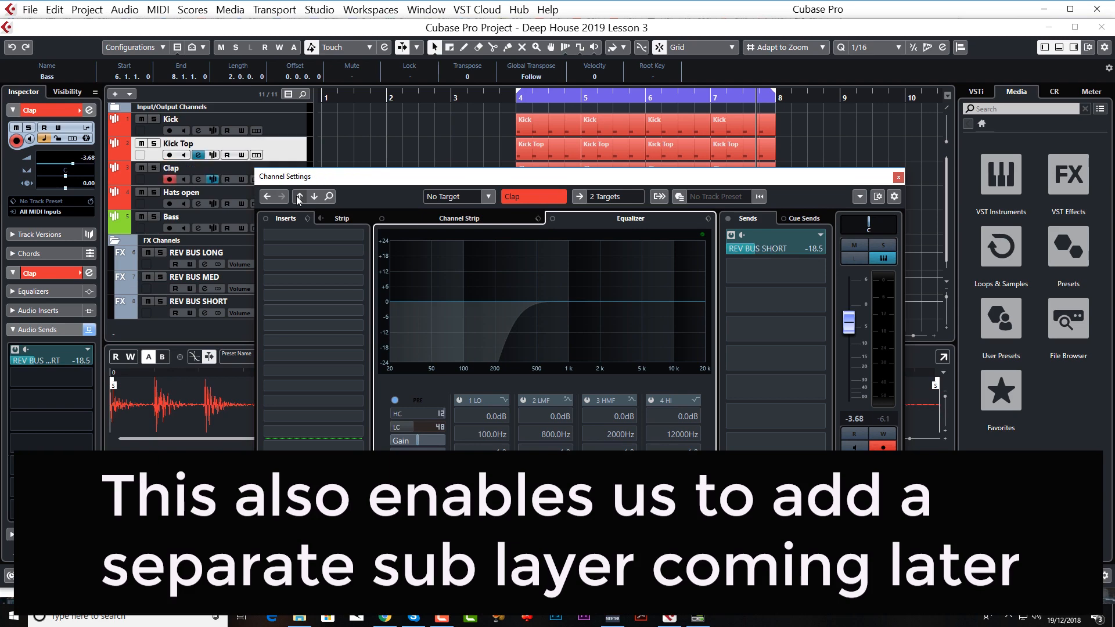
pyautogui.click(299, 197)
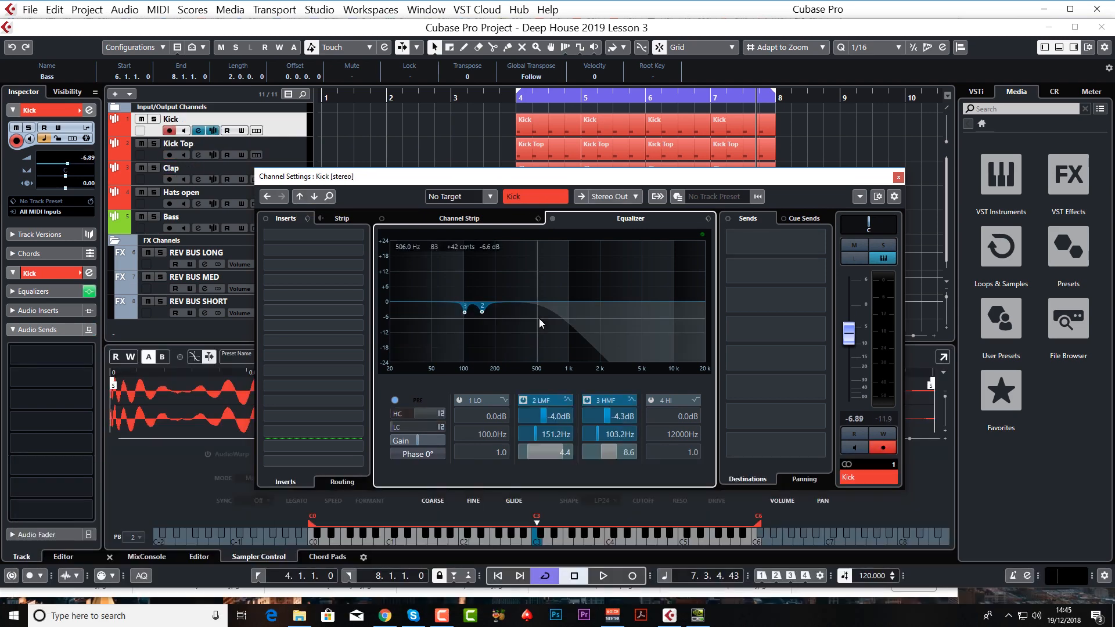
pyautogui.press('space')
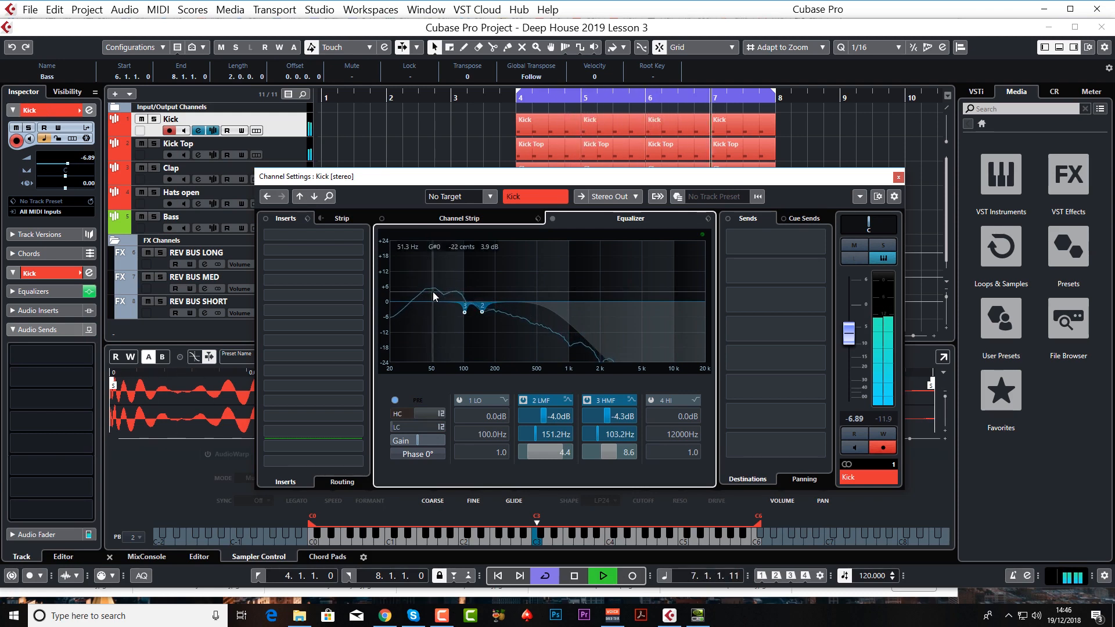
pyautogui.press('space')
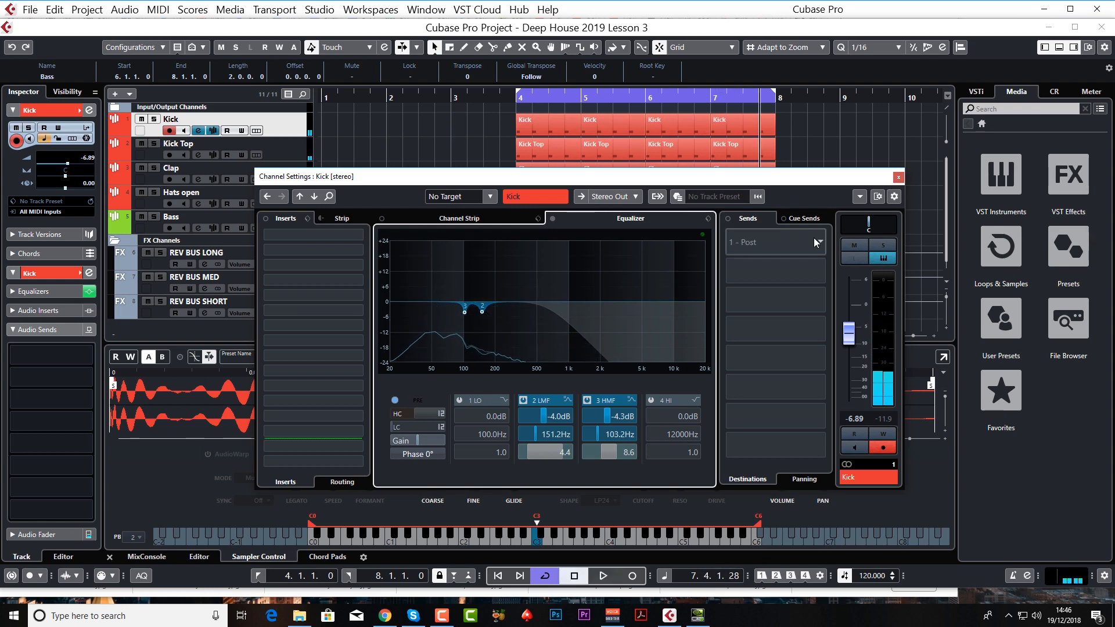
pyautogui.click(900, 178)
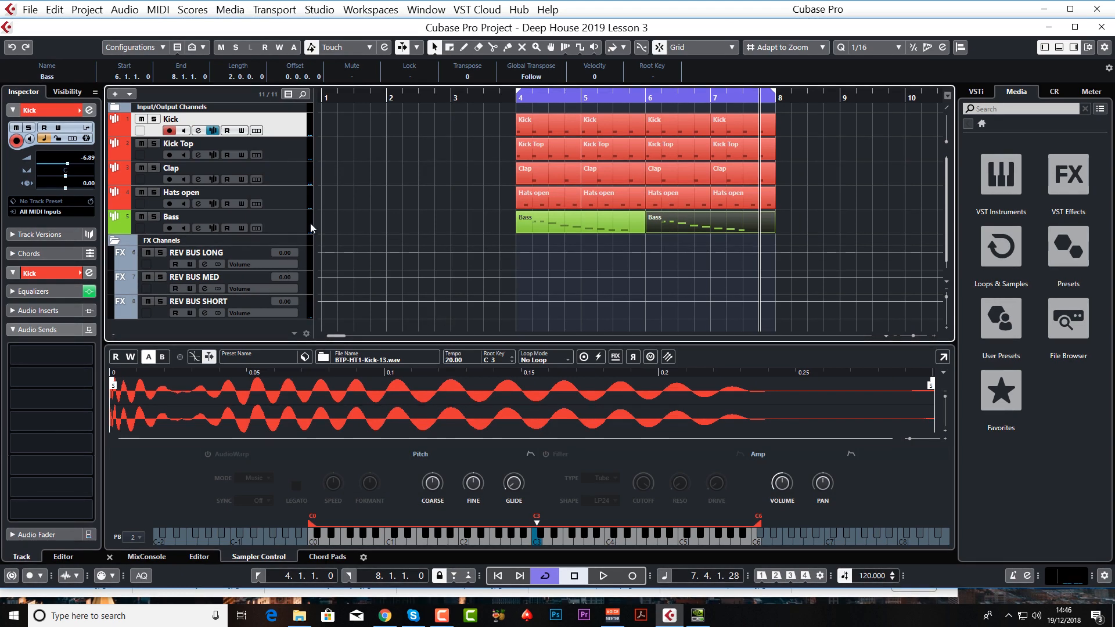
# Step: Reopen the Bass track's channel settings and check the low-cut filter's slope setting
pyautogui.click(288, 221)
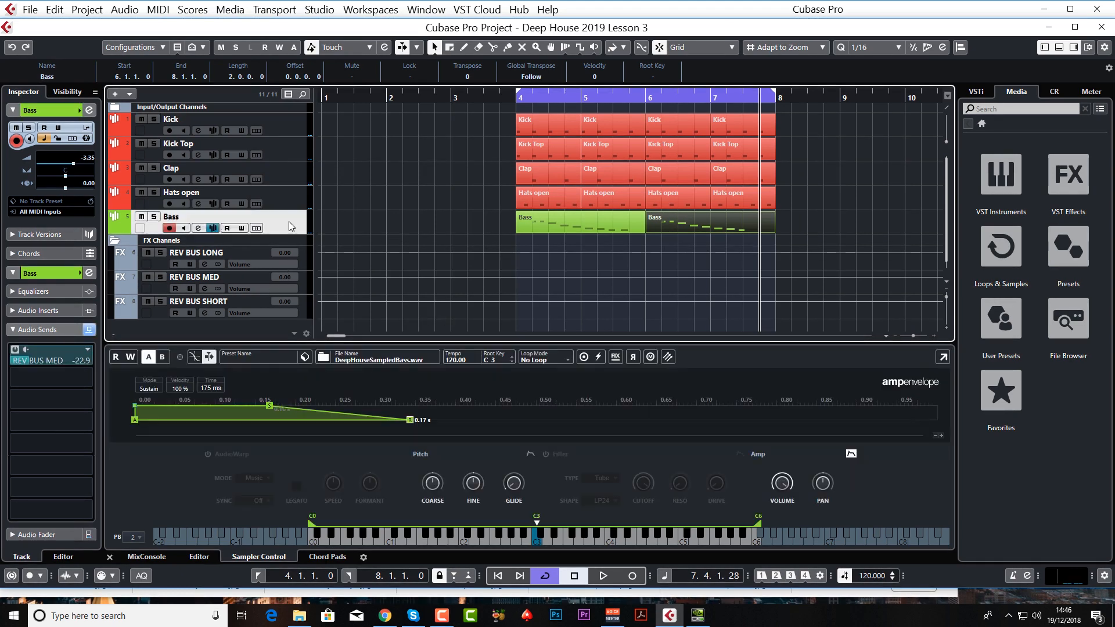
pyautogui.click(198, 228)
pyautogui.rightClick(424, 427)
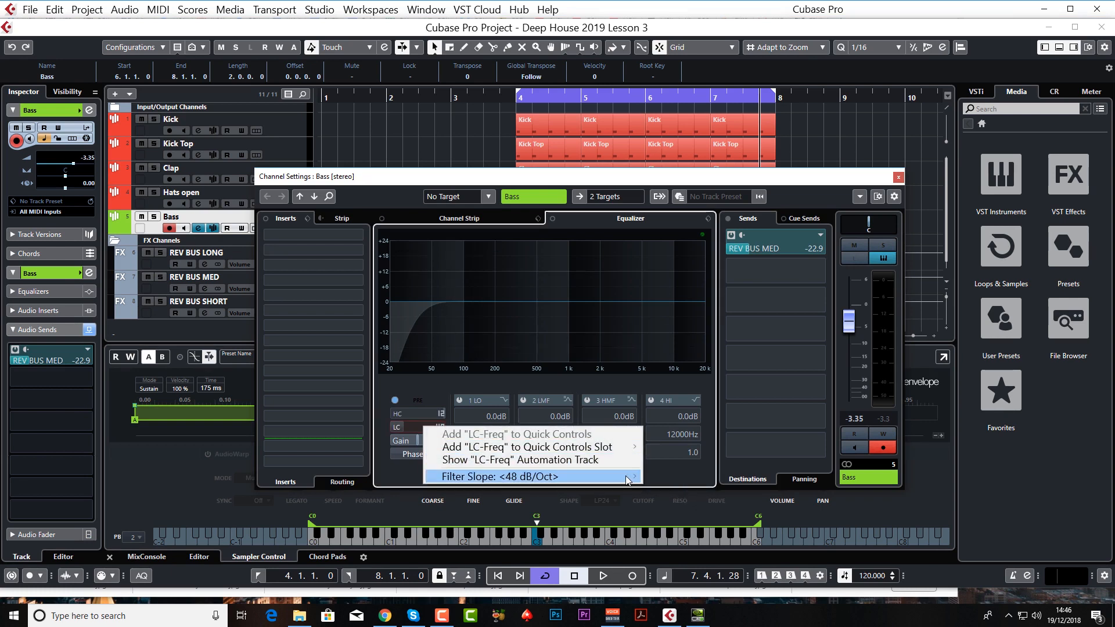
pyautogui.moveTo(627, 478)
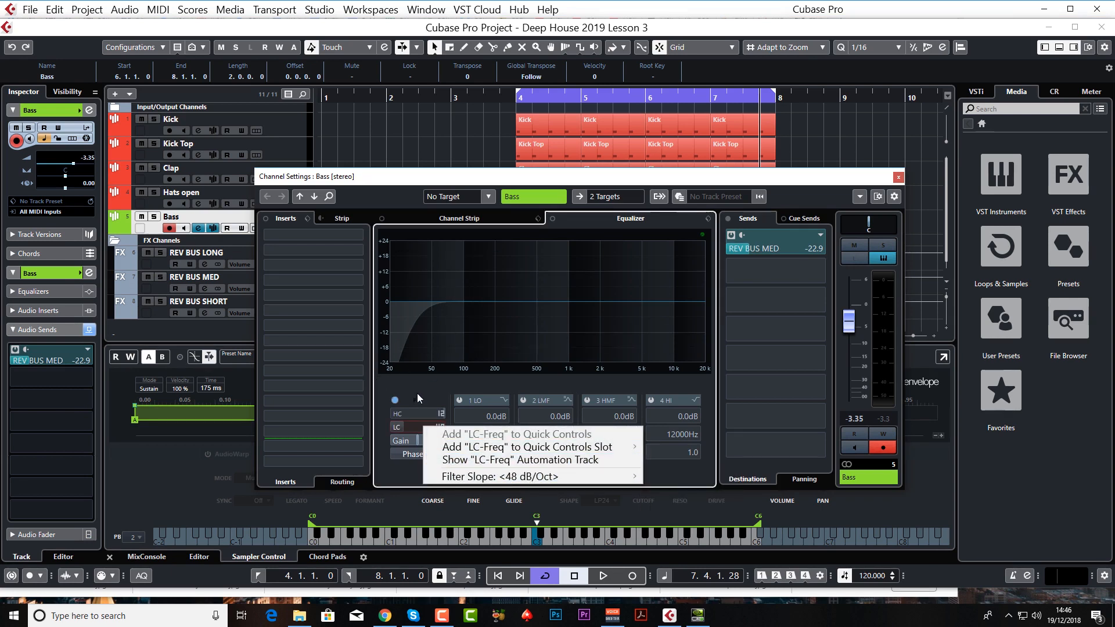
pyautogui.click(417, 391)
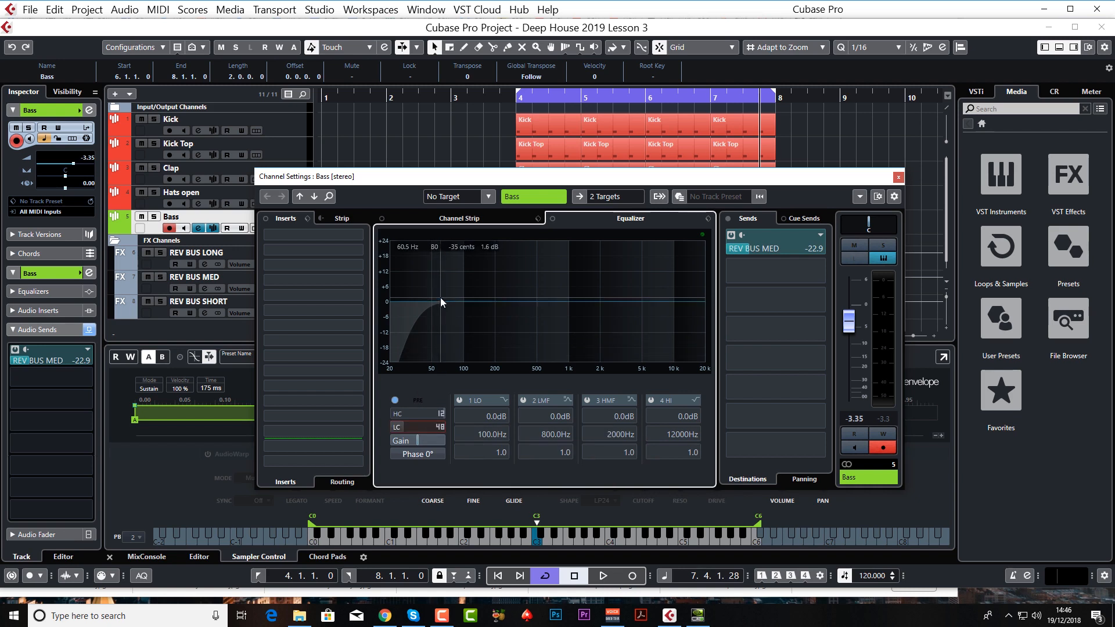
# Step: Raise the Bass low-cut frequency slightly while auditioning the full loop, stop playback, and close the channel settings
pyautogui.press('space')
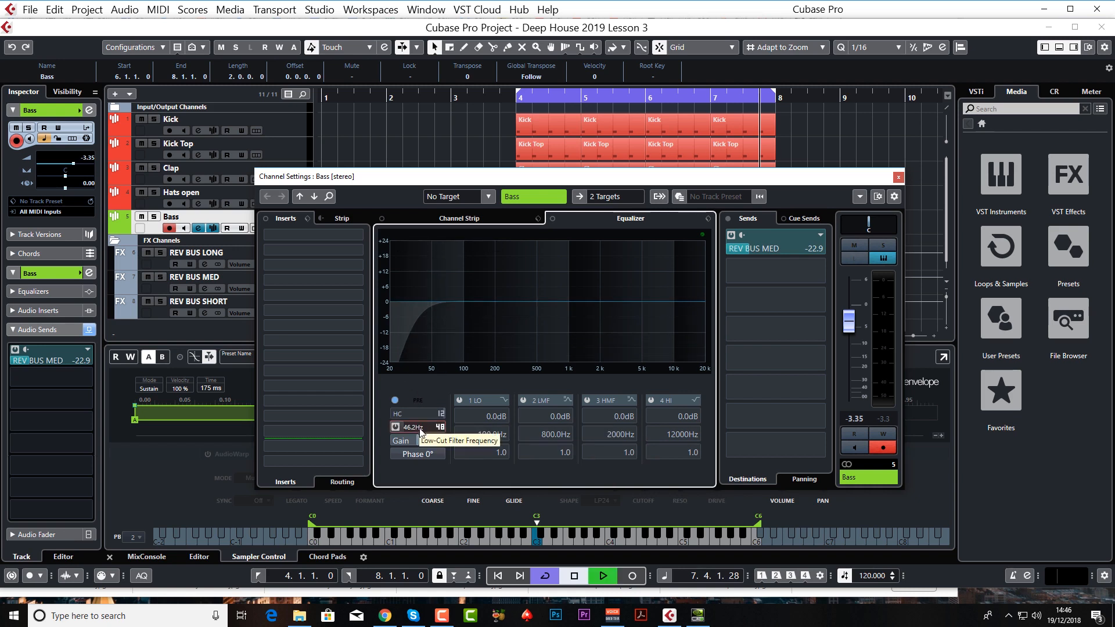
pyautogui.moveTo(421, 428)
pyautogui.mouseDown()
pyautogui.moveTo(422, 409)
pyautogui.moveTo(423, 429)
pyautogui.mouseUp()
pyautogui.press('space')
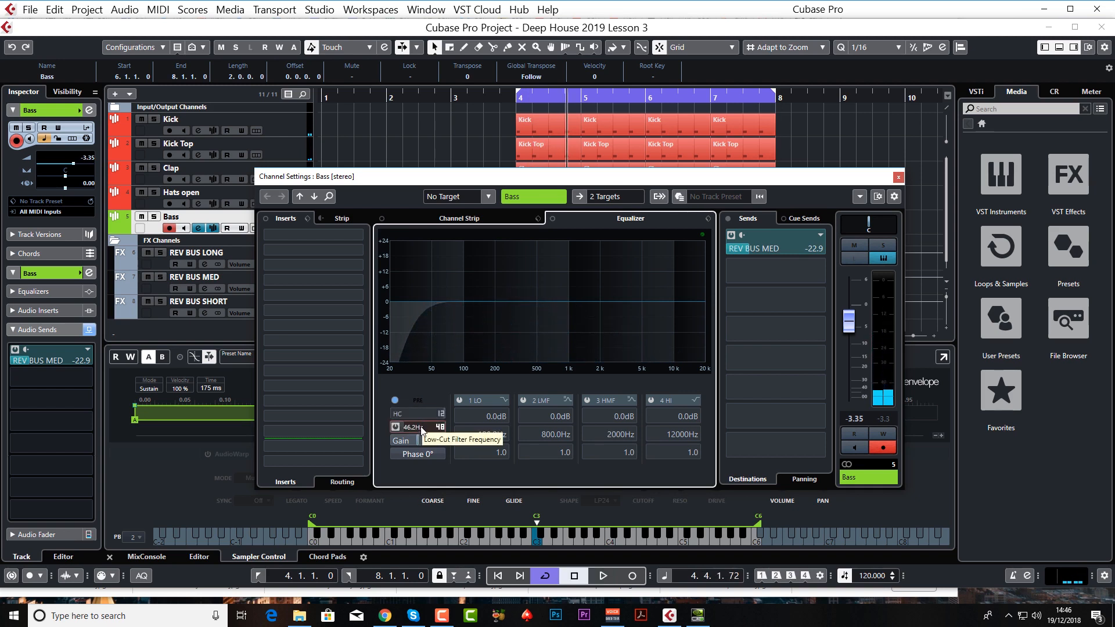
pyautogui.press('space')
pyautogui.moveTo(421, 430); pyautogui.dragTo(392, 468)
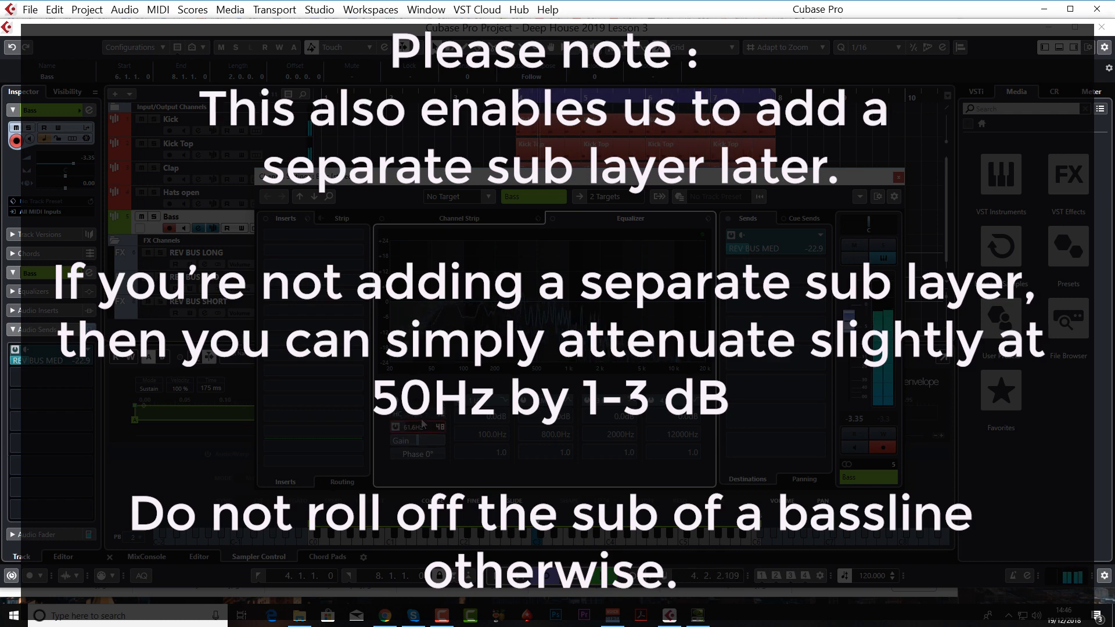
pyautogui.moveTo(421, 420); pyautogui.dragTo(422, 416)
pyautogui.press('space')
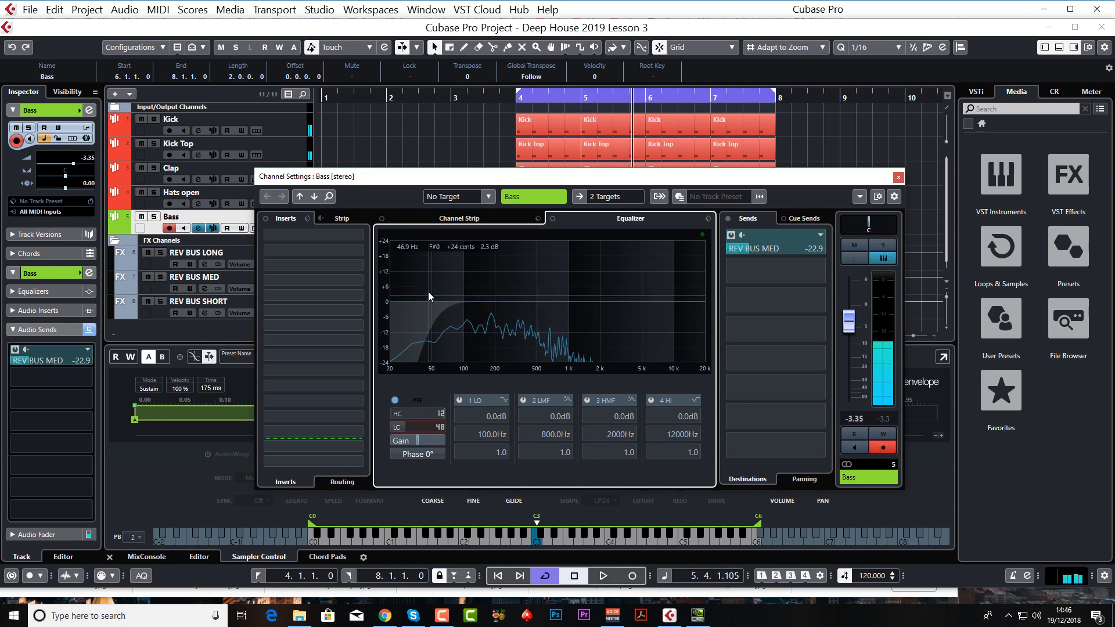
pyautogui.click(898, 177)
# Step: Solo the Kick and Bass tracks, play from bar 4, and lower the Bass volume to -4.70
pyautogui.click(510, 97)
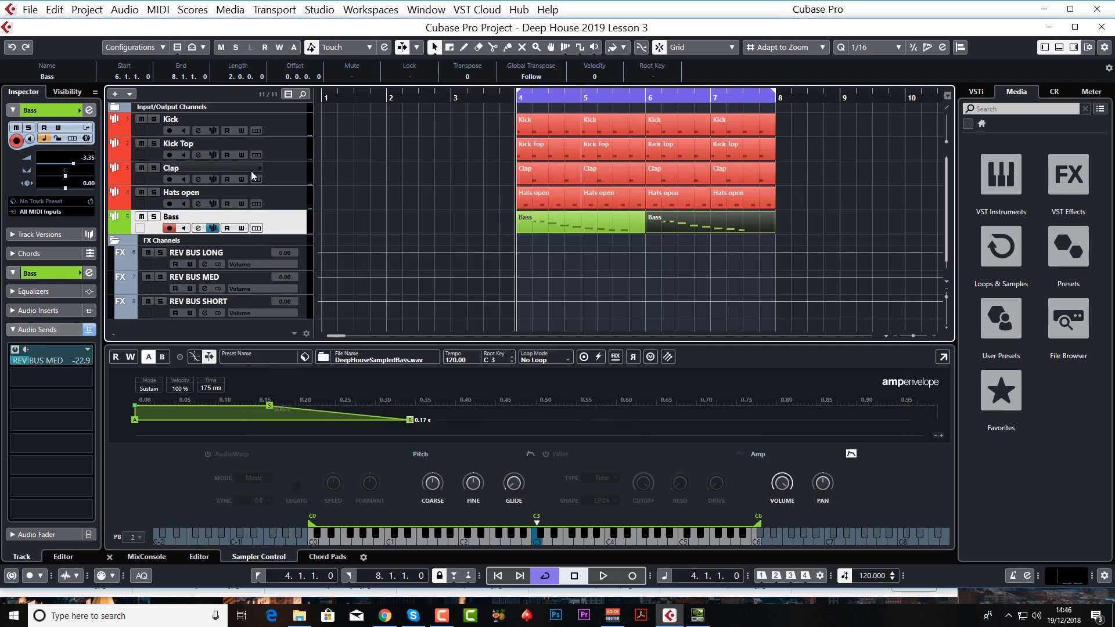
pyautogui.click(154, 119)
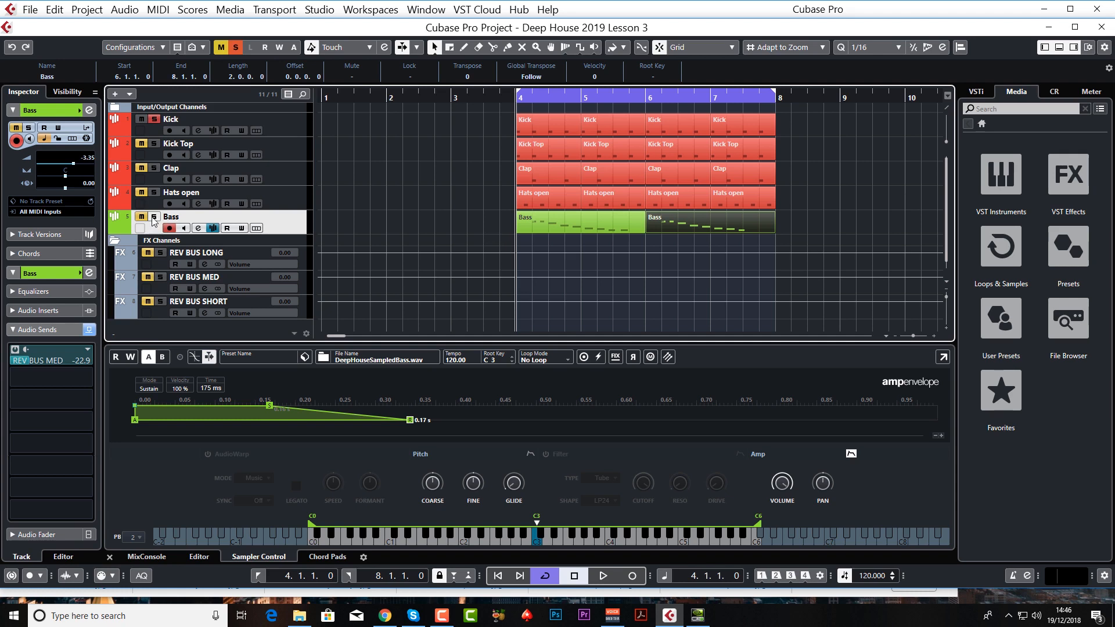
pyautogui.click(154, 218)
pyautogui.press('space')
pyautogui.moveTo(73, 164); pyautogui.dragTo(70, 165)
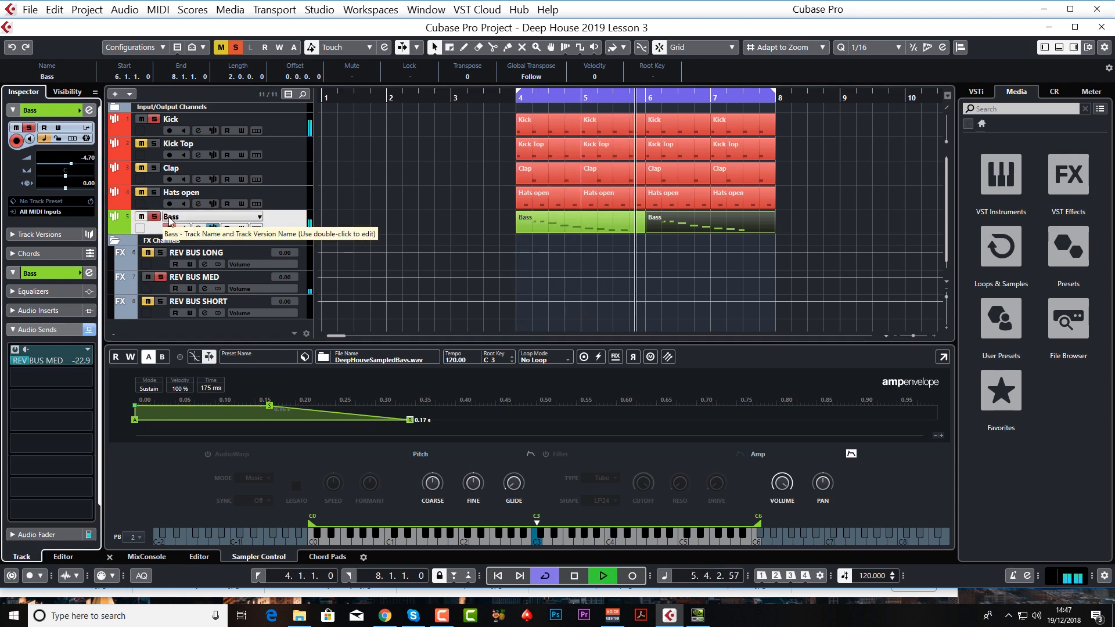
# Step: Add Kick Top to the soloed Kick and Bass, listen, stop playback, and unsolo all tracks
pyautogui.click(155, 144)
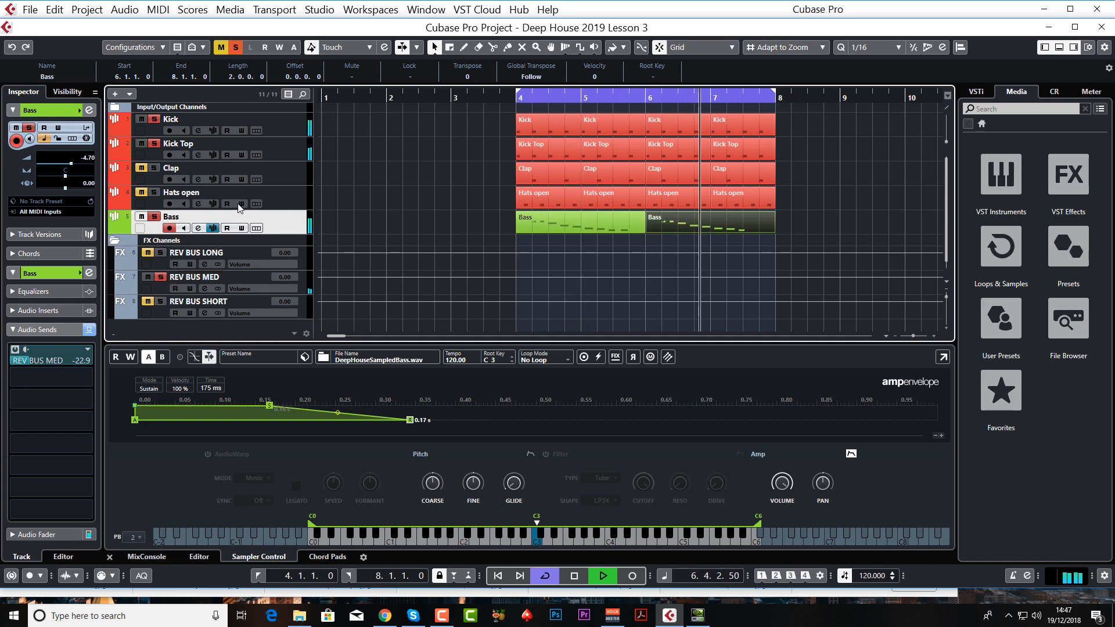
pyautogui.press('space')
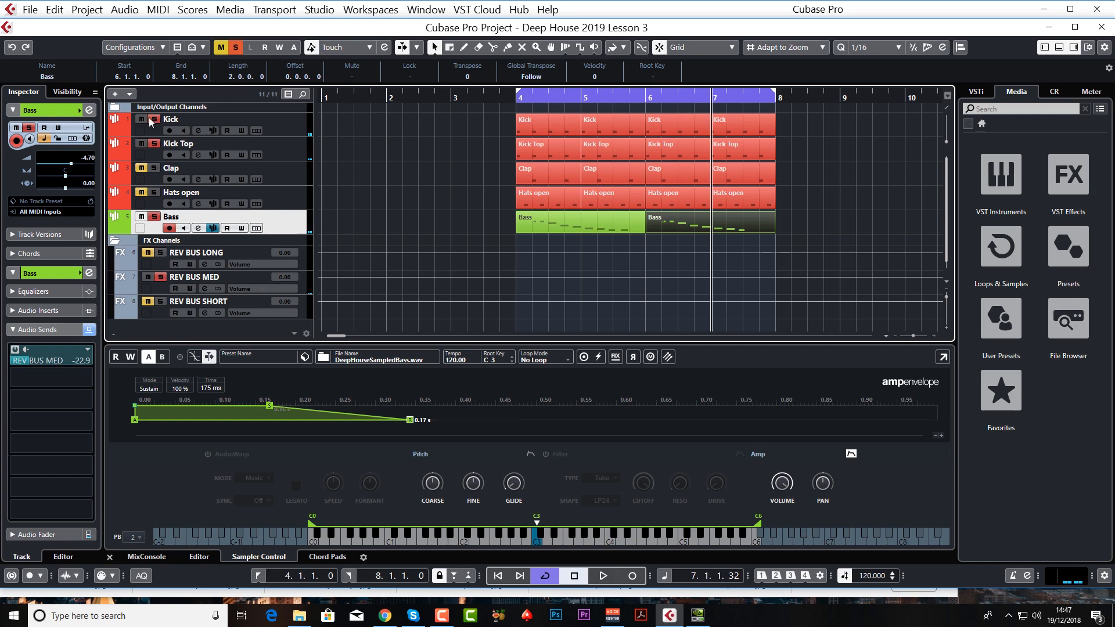
pyautogui.click(154, 218)
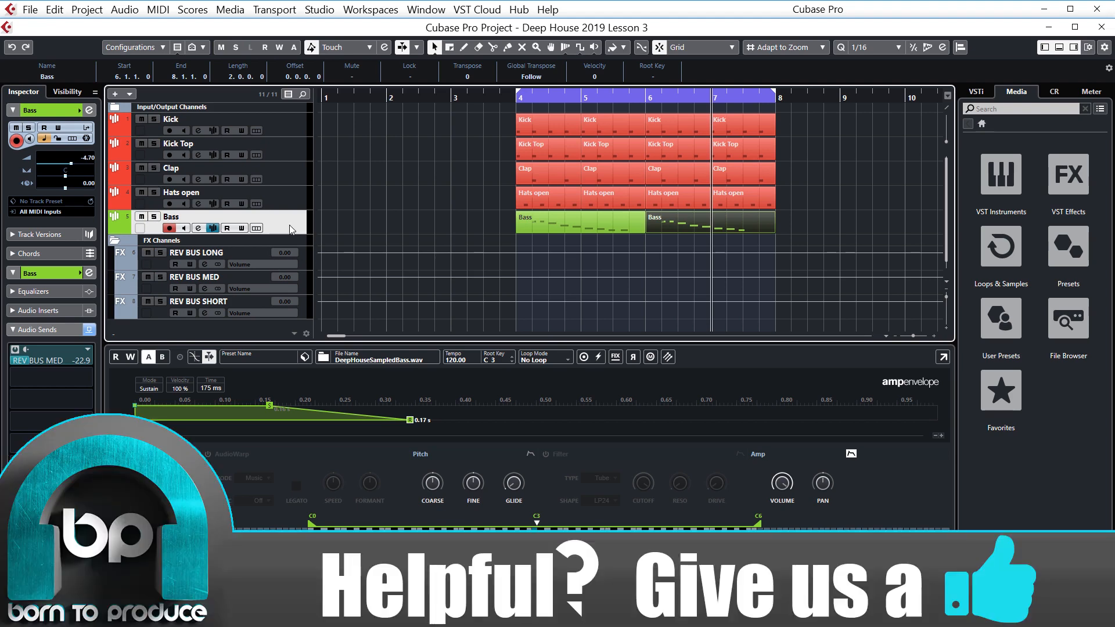